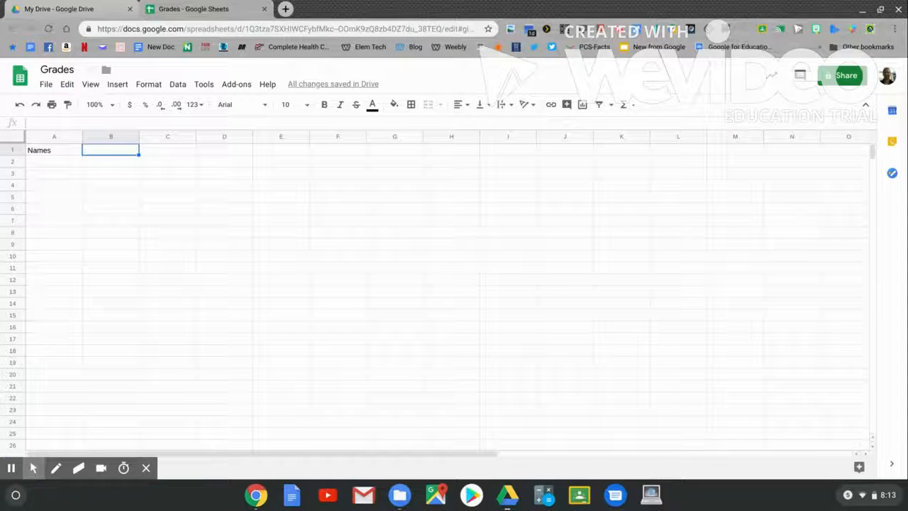
# Step: Add the headers Chapter 1, Chapter 2 and Chapter 3 in B1:D1, and list the five students' full names in A2:A6
pyautogui.write('Chapter 1')
pyautogui.press('Tab')
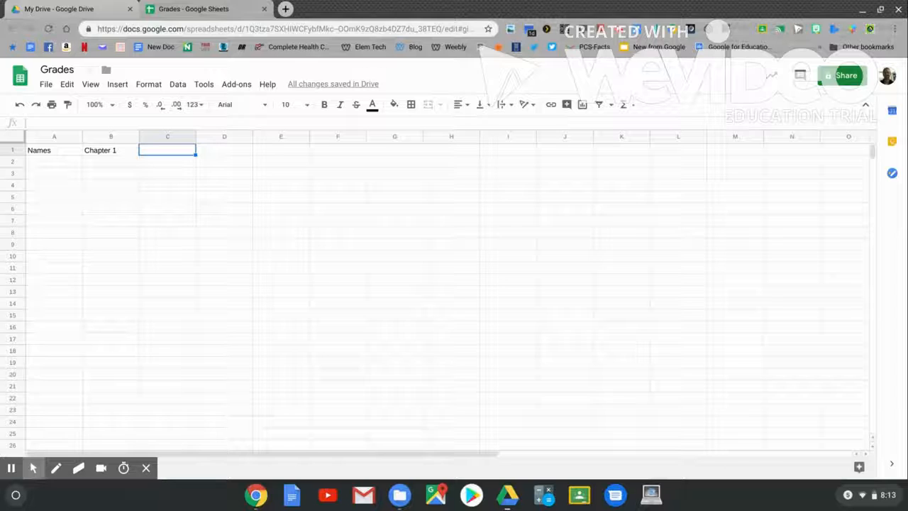
pyautogui.write('Chapter 2')
pyautogui.press('Tab')
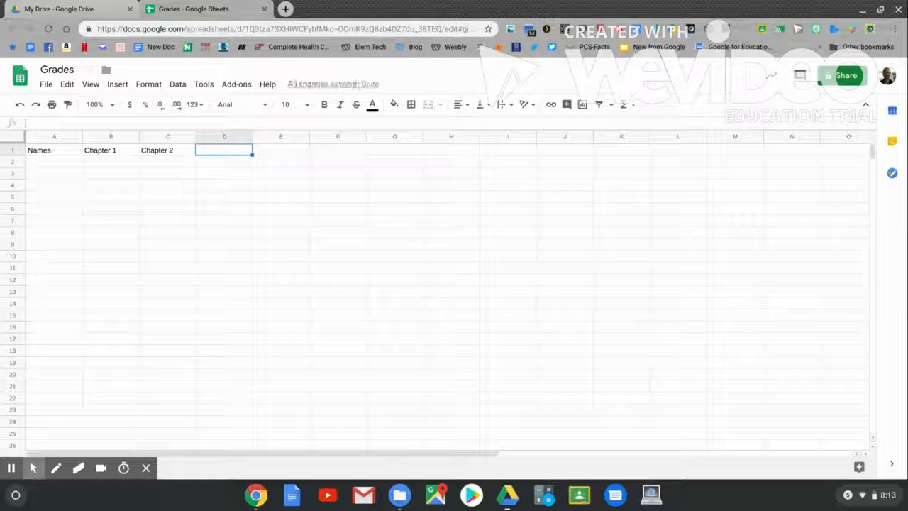
pyautogui.write('Chapter 3')
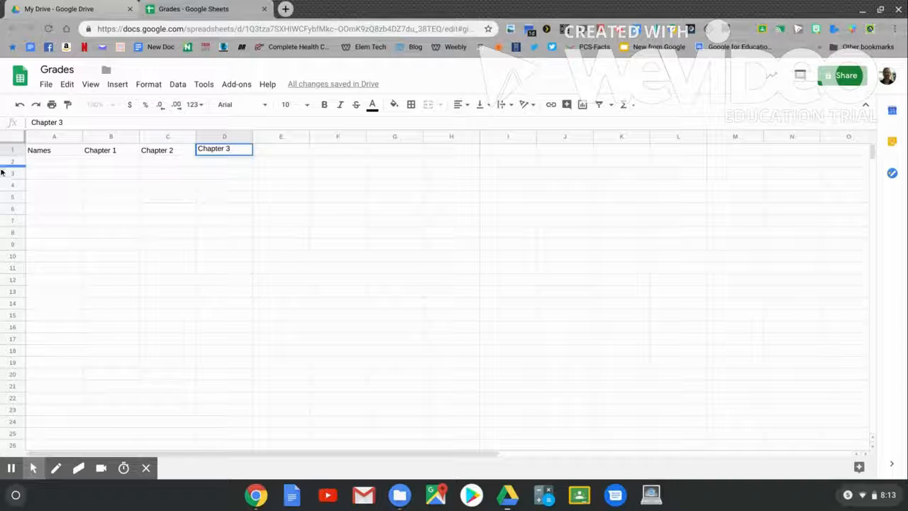
pyautogui.click(50, 166)
pyautogui.write('Sally Smith Joe Jones Donny Gray Ann Green Tom Williams')
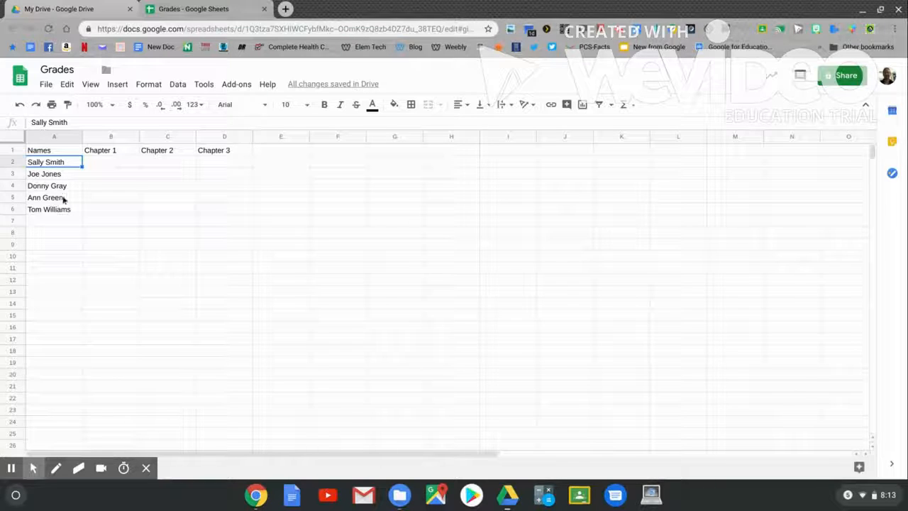
# Step: Make the header row A1:D1 bold with blue text
pyautogui.click(46, 151)
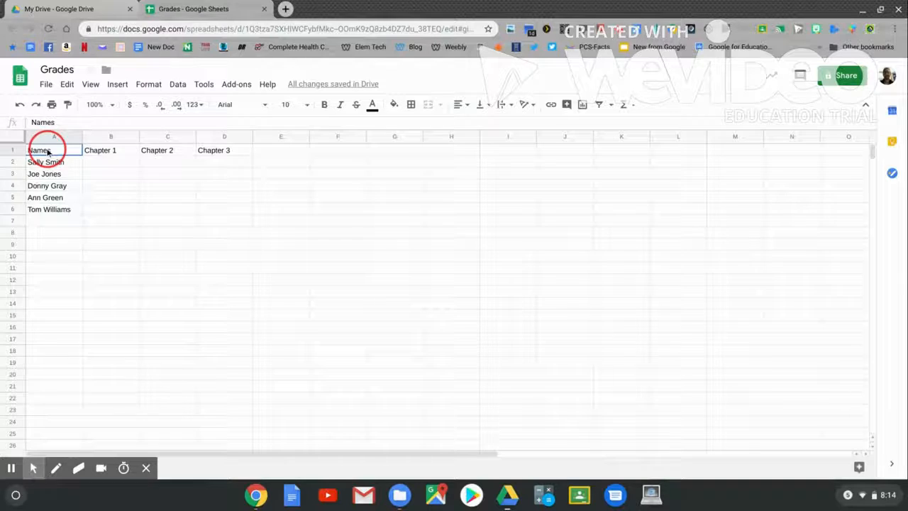
pyautogui.moveTo(66, 151); pyautogui.dragTo(207, 153)
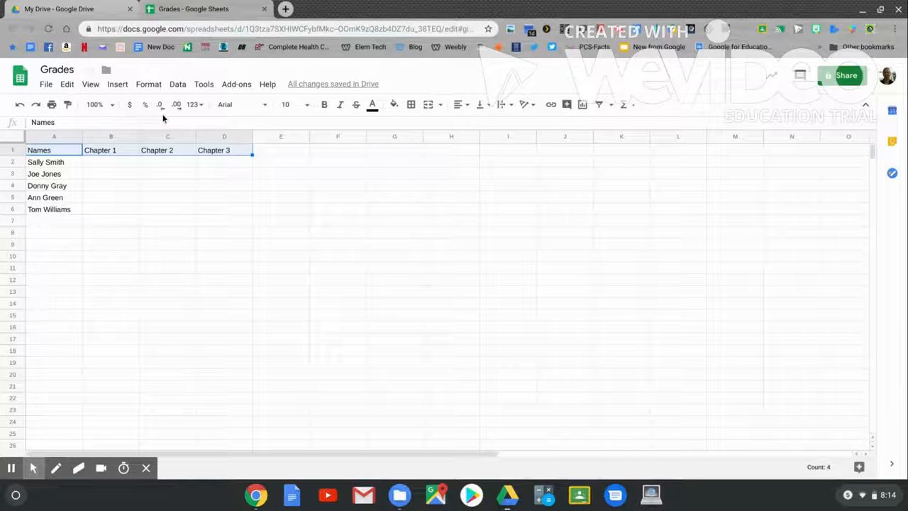
pyautogui.click(324, 107)
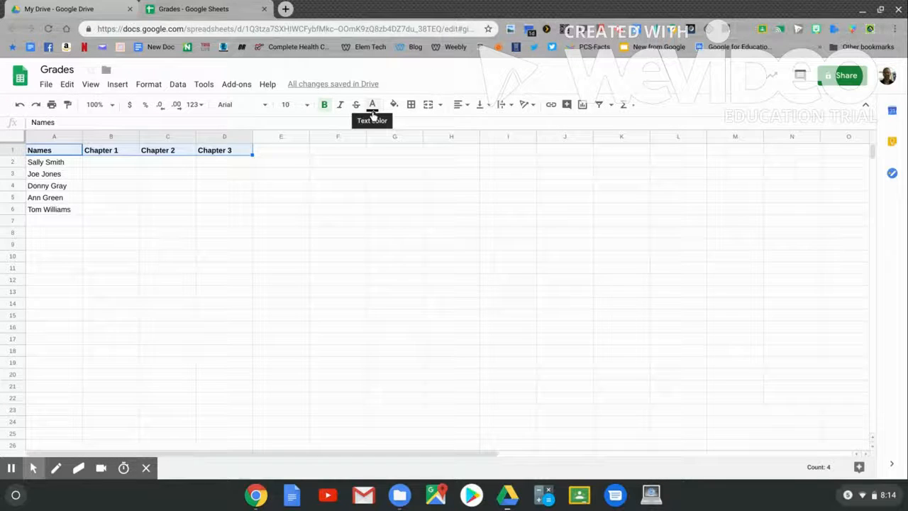
pyautogui.click(373, 110)
pyautogui.click(462, 157)
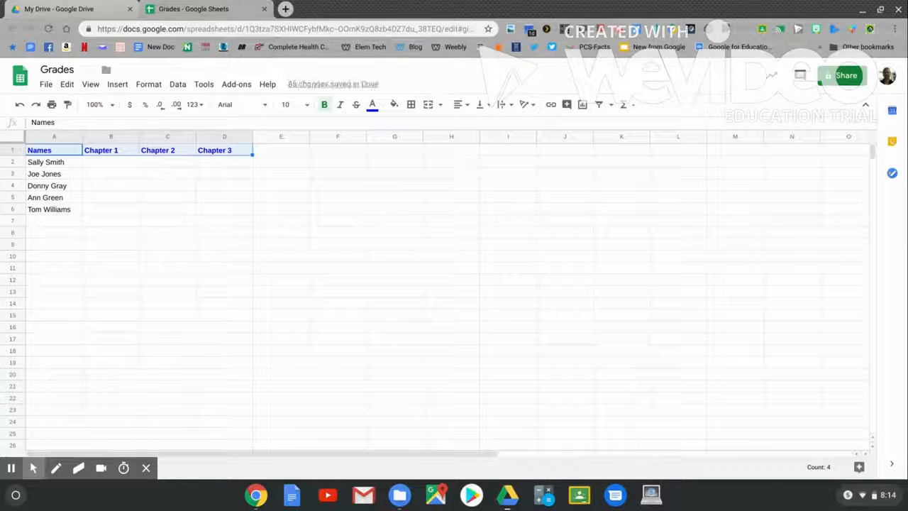
# Step: Center the headers in A1:D1 horizontally and set their text wrapping to Clip
pyautogui.click(460, 107)
pyautogui.click(473, 126)
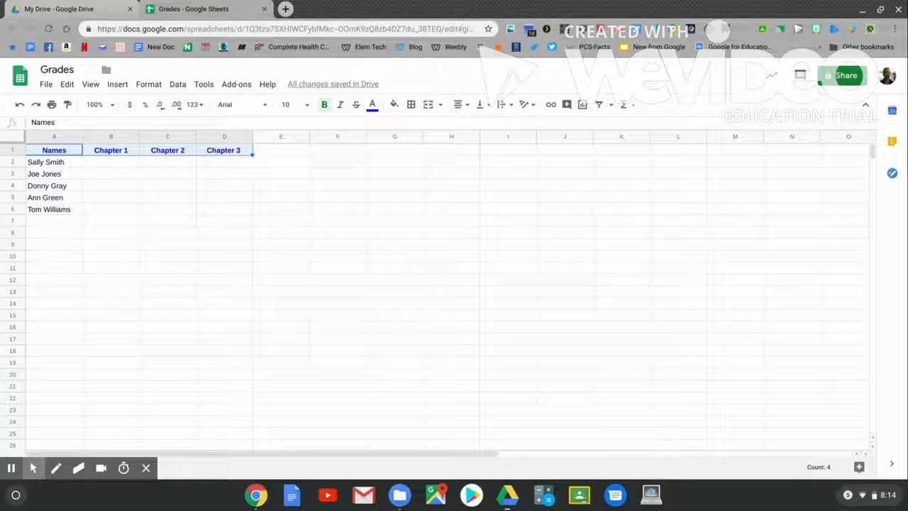
pyautogui.click(503, 108)
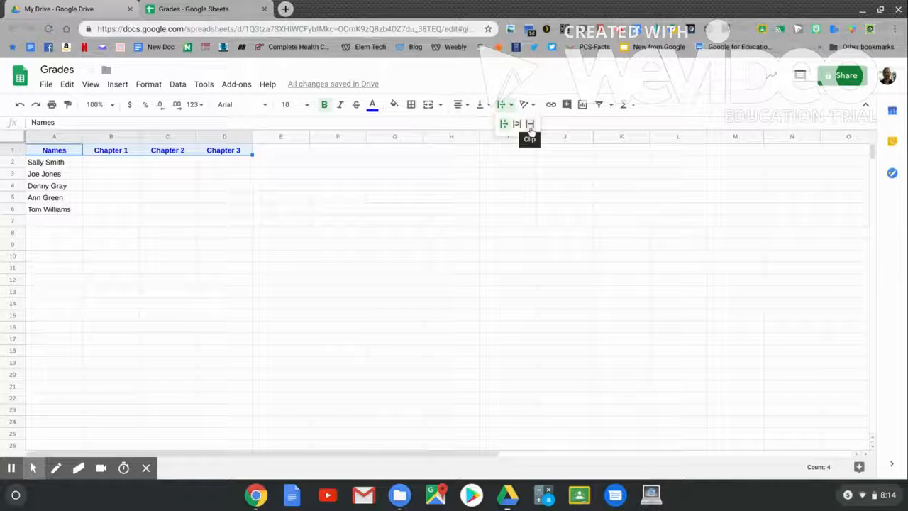
pyautogui.click(531, 125)
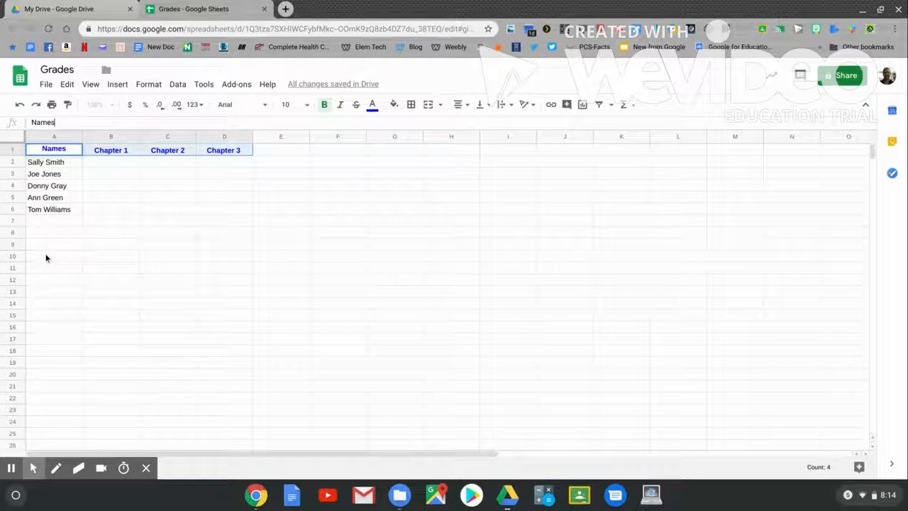
# Step: Freeze the first column so the Names column stays in place while scrolling sideways
pyautogui.click(46, 137)
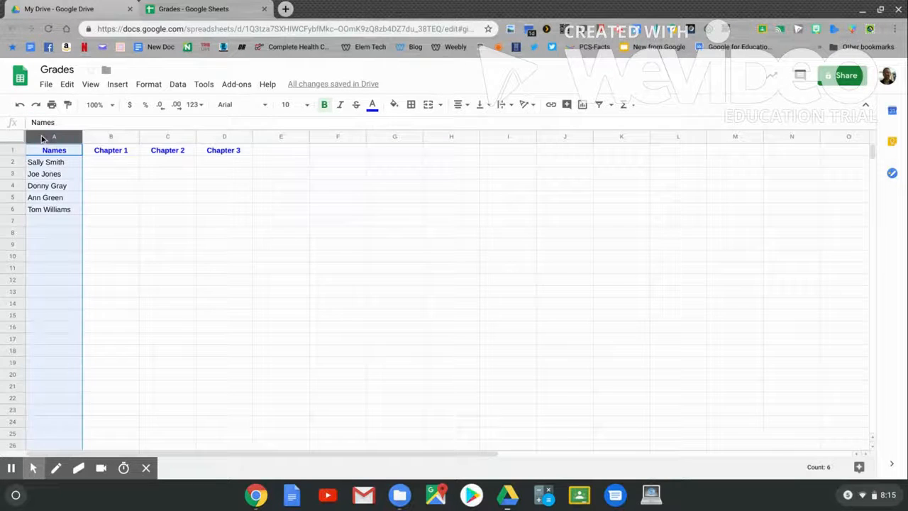
pyautogui.click(90, 86)
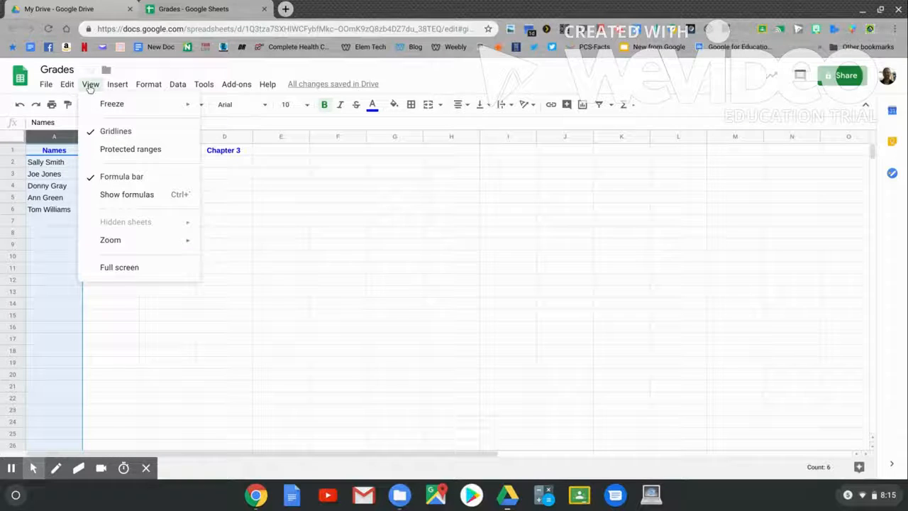
pyautogui.moveTo(97, 104)
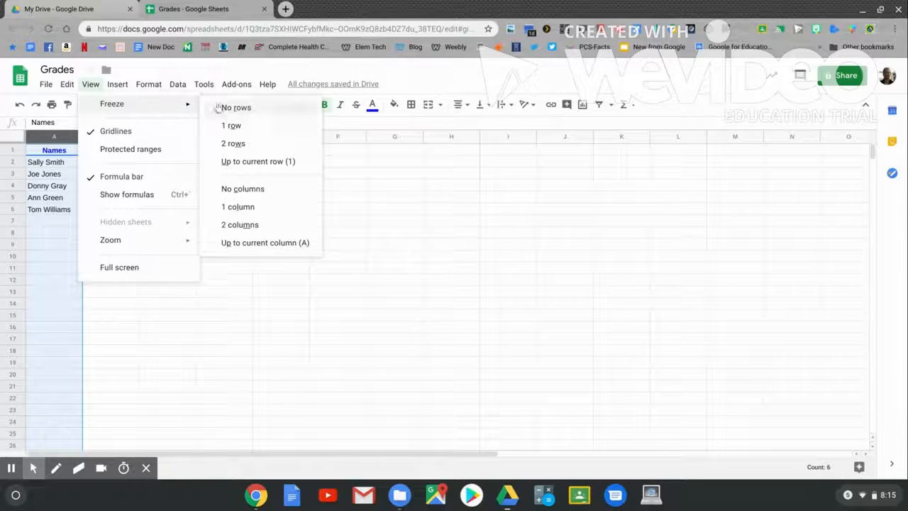
pyautogui.click(230, 207)
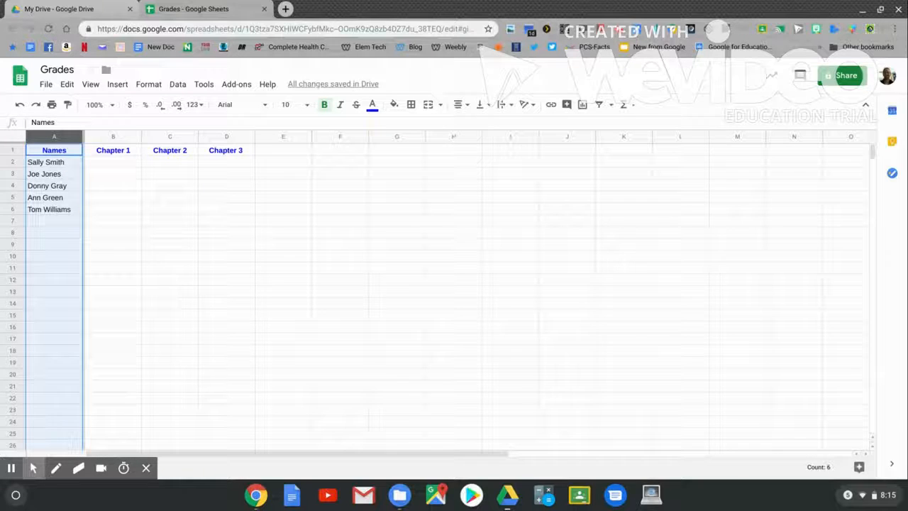
pyautogui.hscroll(3, 475, 291)
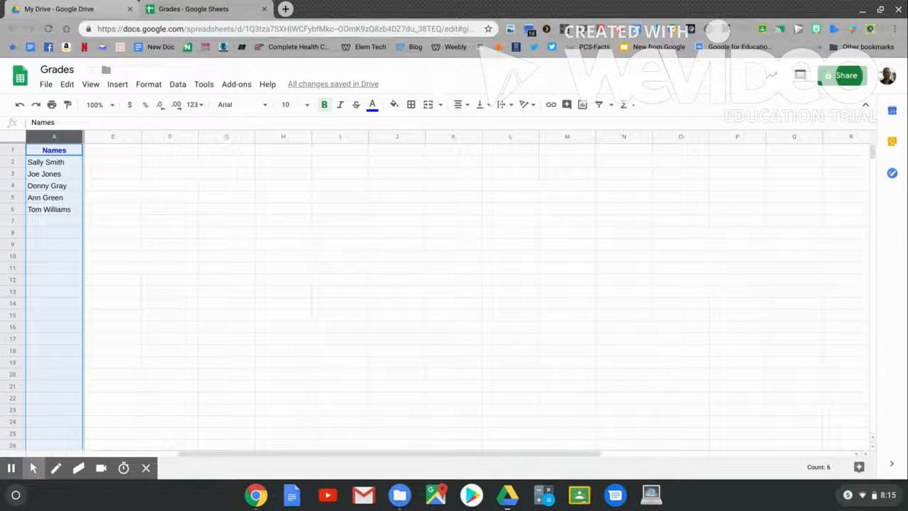
pyautogui.hscroll(5, 476, 291)
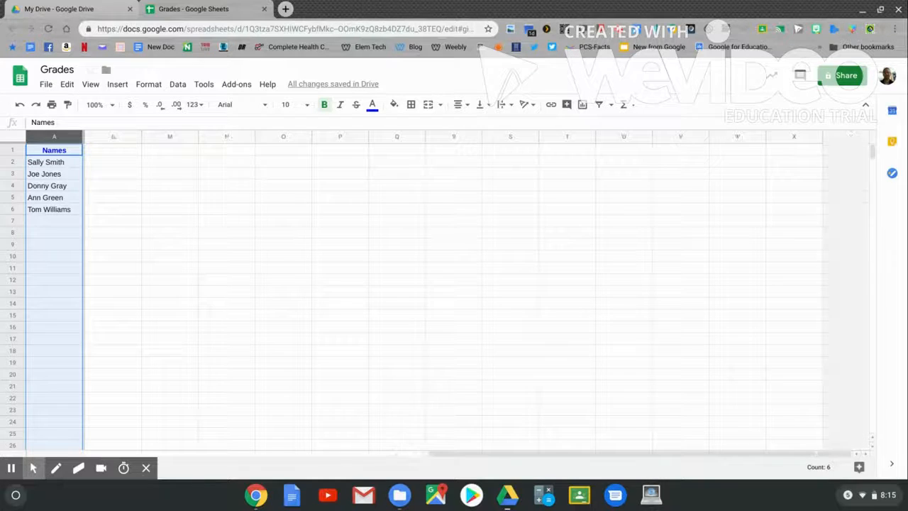
pyautogui.hscroll(-8, 475, 291)
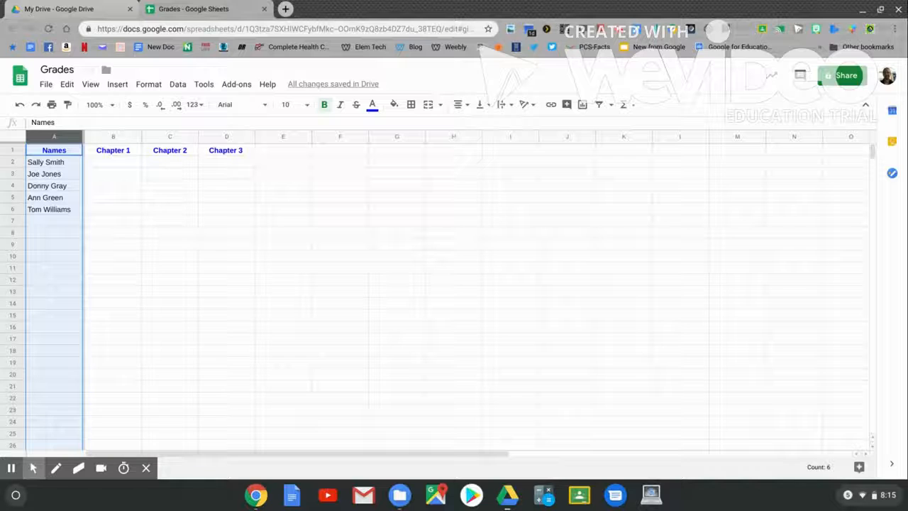
# Step: Search the add-on store for crop sheet
pyautogui.click(236, 85)
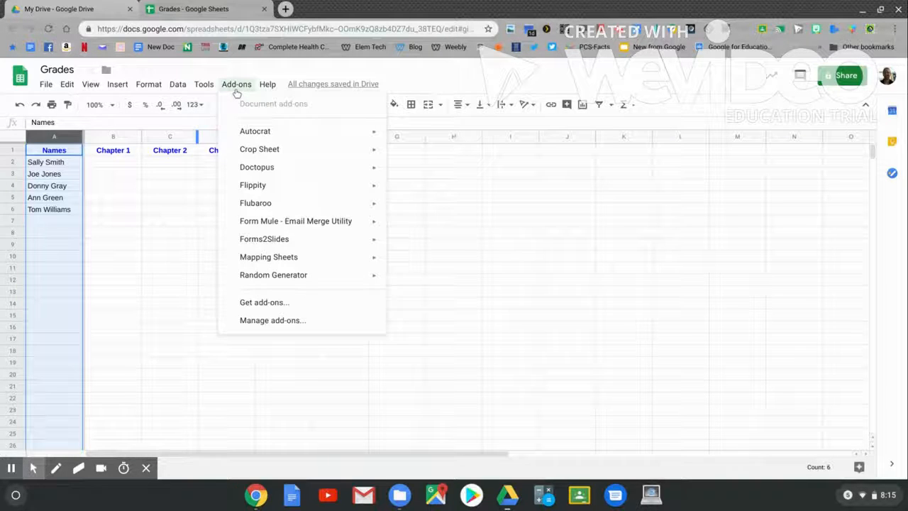
pyautogui.moveTo(252, 155)
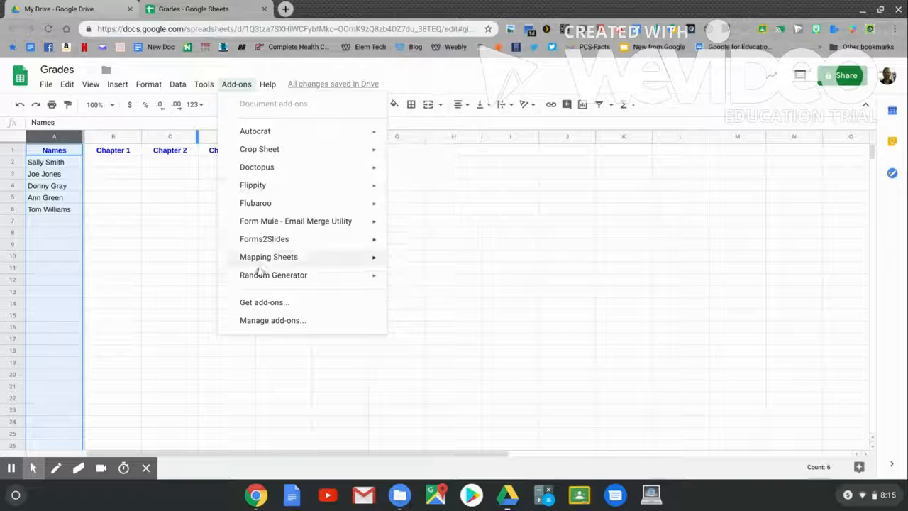
pyautogui.click(261, 303)
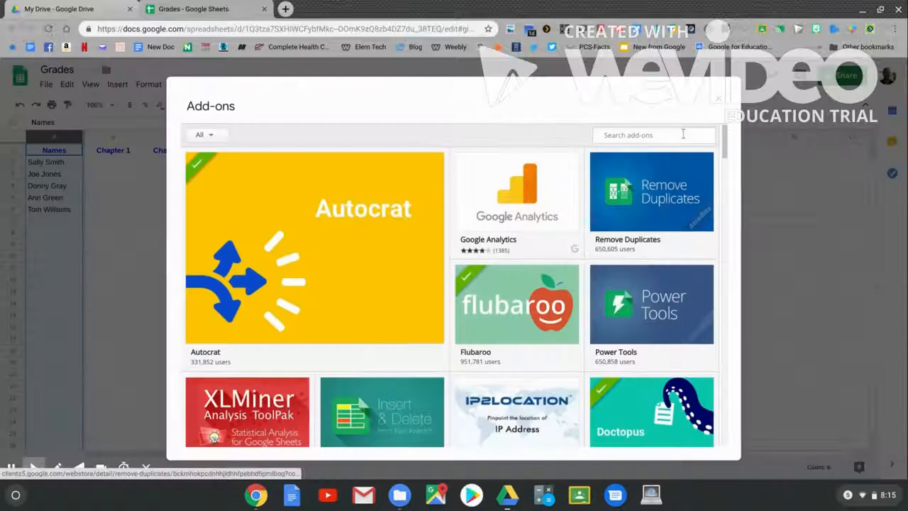
pyautogui.click(654, 134)
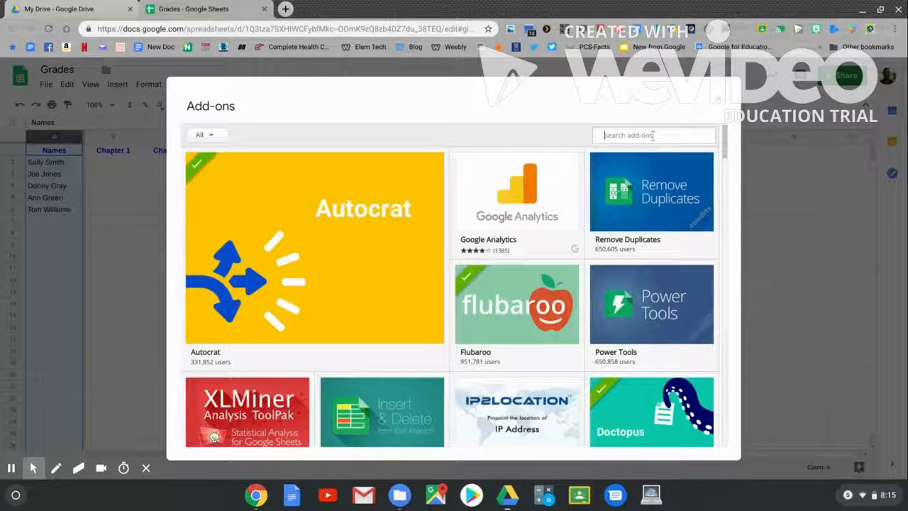
pyautogui.click(653, 135)
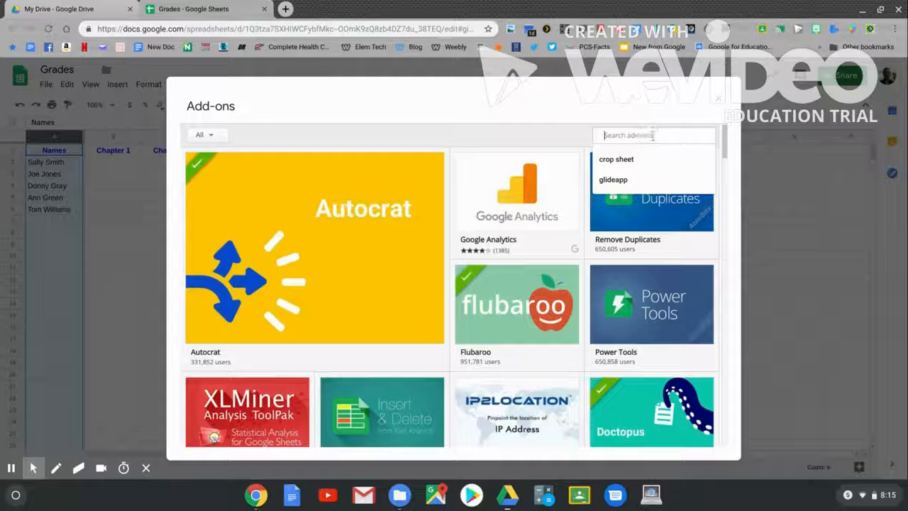
pyautogui.click(638, 158)
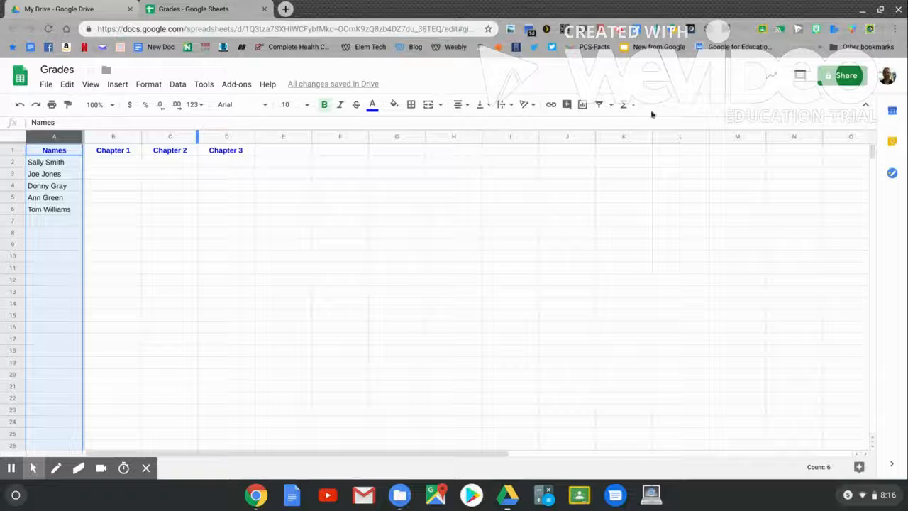
# Step: Select the range A1:Z20 and crop the sheet to that selection with the Crop Sheet add-on
pyautogui.click(61, 154)
pyautogui.moveTo(61, 153); pyautogui.dragTo(797, 376)
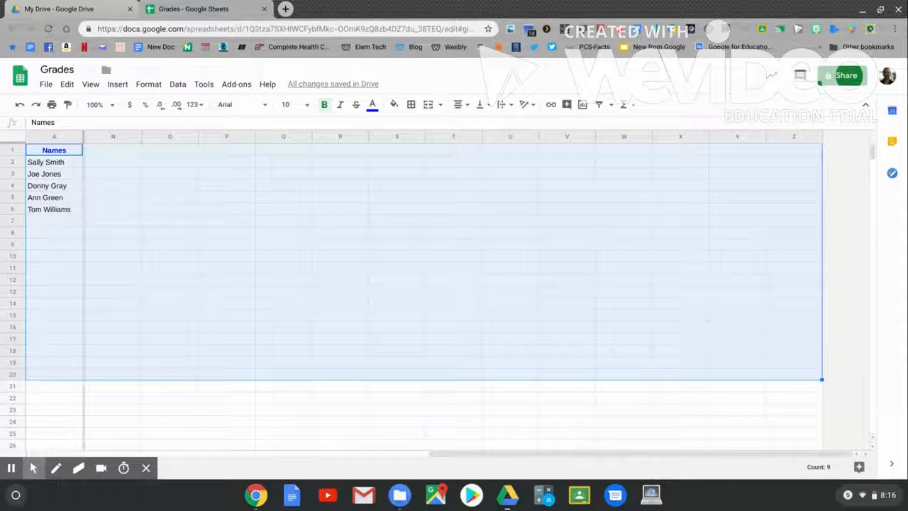
pyautogui.click(241, 86)
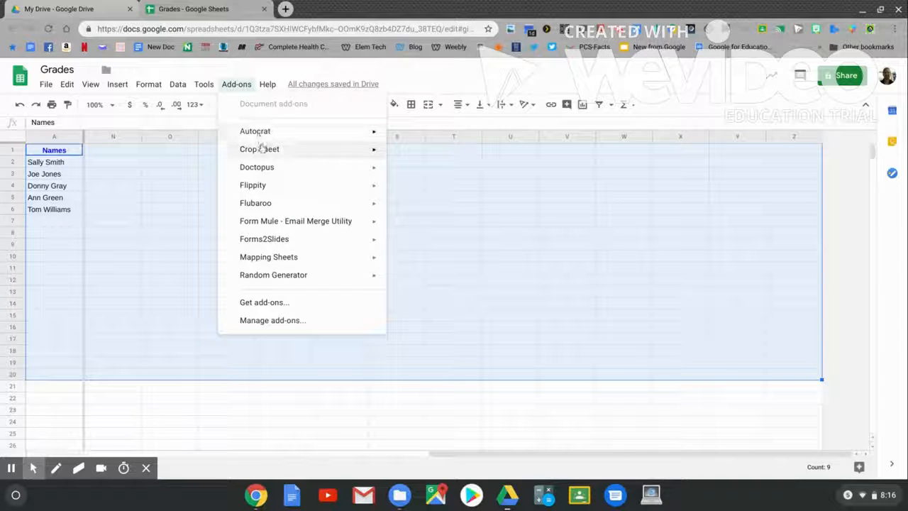
pyautogui.moveTo(261, 151)
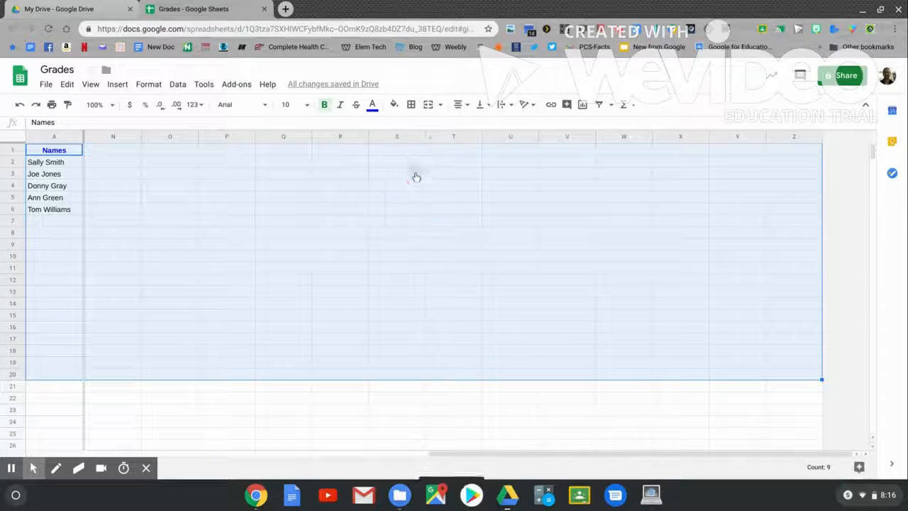
pyautogui.click(417, 177)
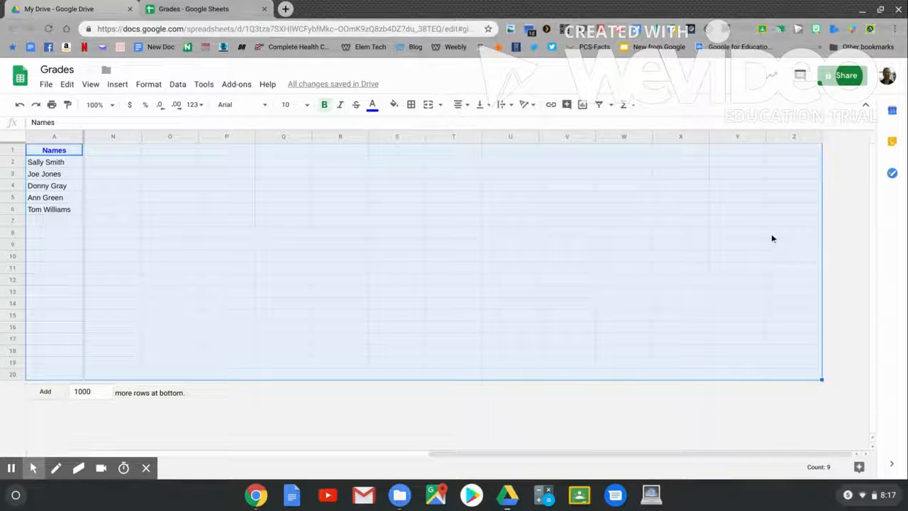
# Step: Widen the Names column and narrow the Chapter 1 column
pyautogui.hscroll(-10, 772, 238)
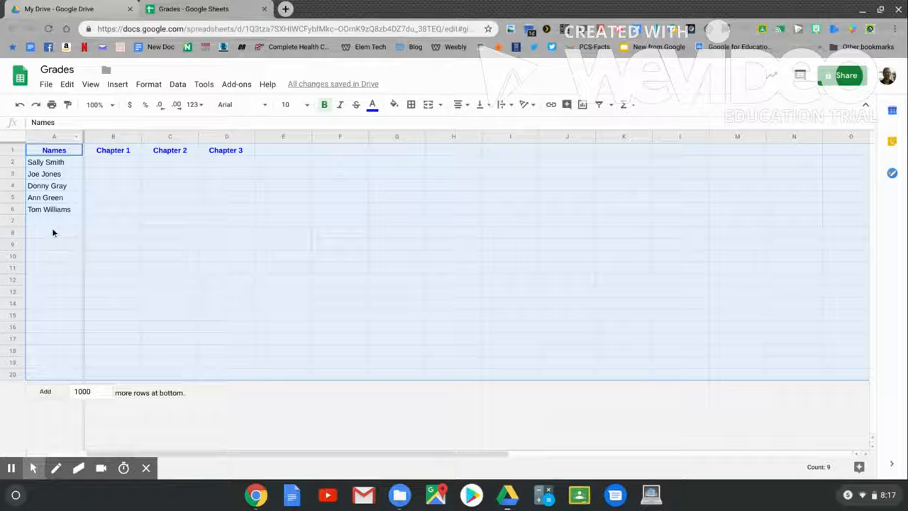
pyautogui.hscroll(5, 172, 188)
pyautogui.hscroll(-4, 172, 188)
pyautogui.moveTo(81, 137); pyautogui.dragTo(111, 139)
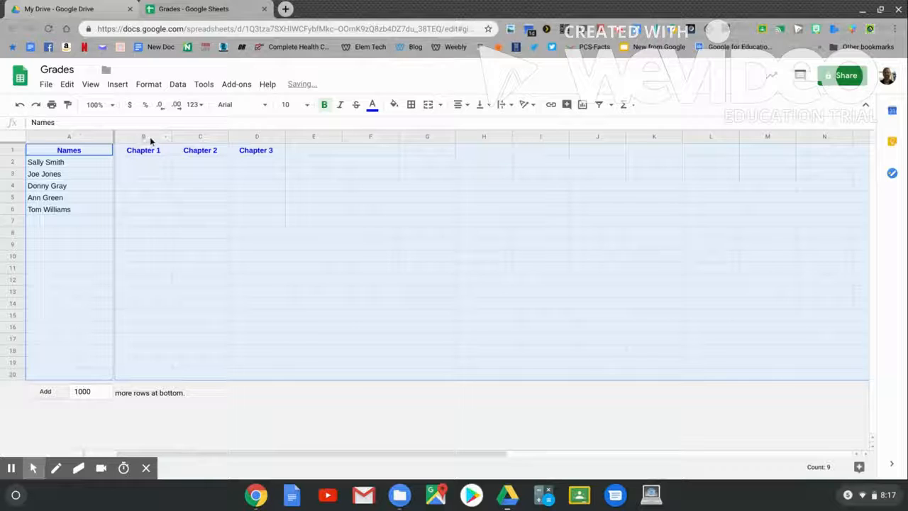
pyautogui.moveTo(170, 136); pyautogui.dragTo(157, 136)
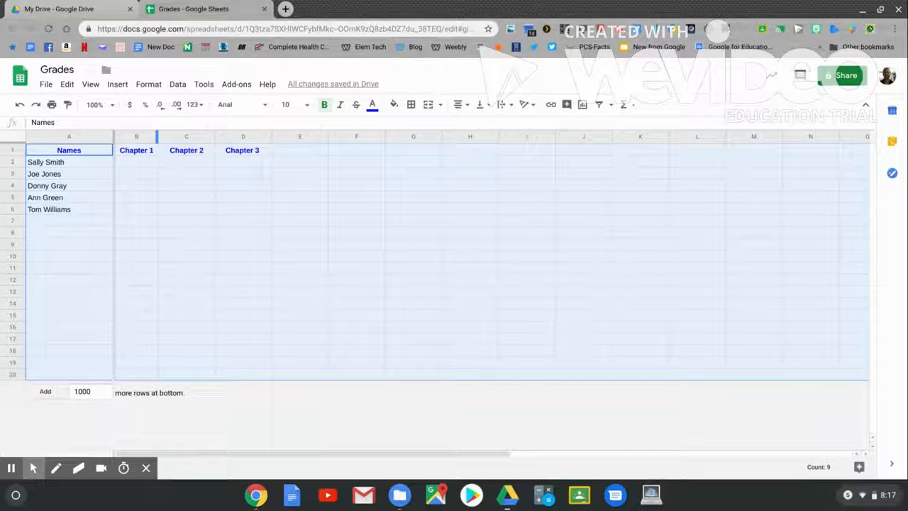
# Step: Select the whole sheet and resize all columns to one equal width, slightly narrower than the current Names column
pyautogui.click(15, 137)
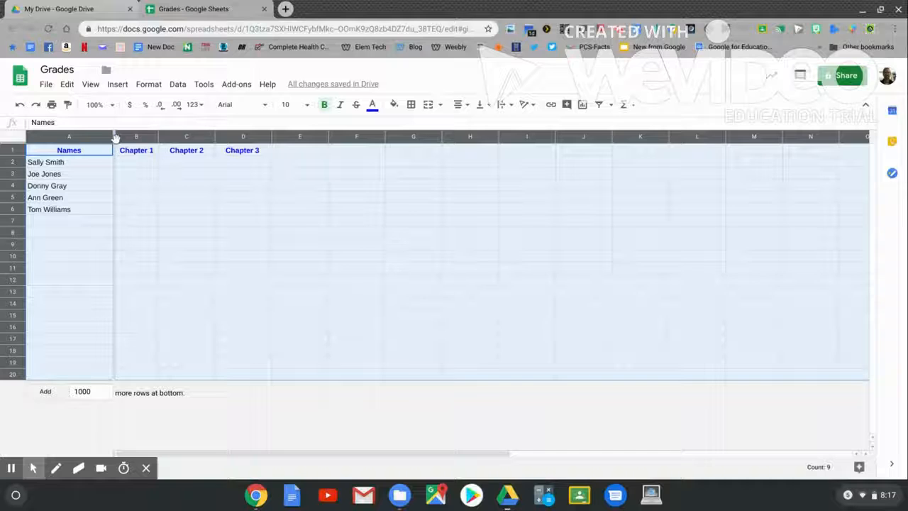
pyautogui.moveTo(114, 136); pyautogui.dragTo(95, 137)
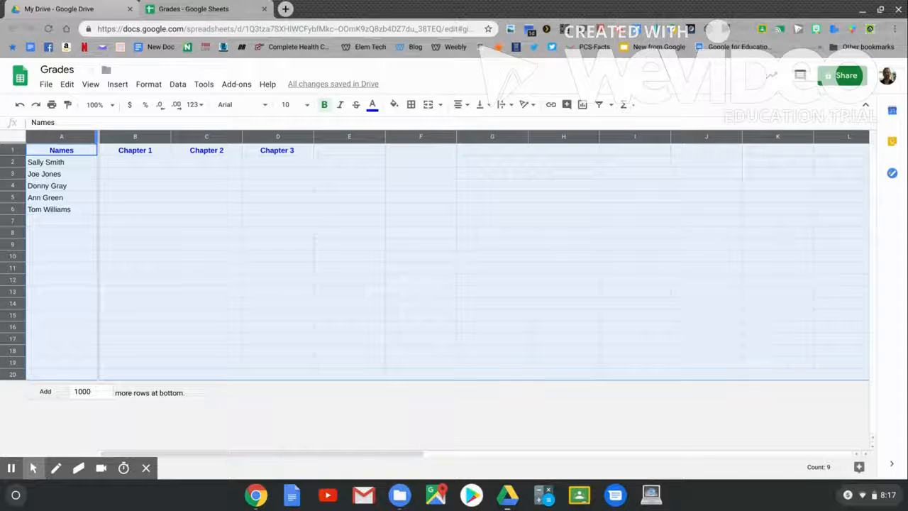
# Step: Enter the Chapter 1 scores 80, 90, 100, 100 and 90 in B2:B6
pyautogui.click(138, 164)
pyautogui.write('80')
pyautogui.press('Return')
pyautogui.write('90')
pyautogui.press('Return')
pyautogui.write('100')
pyautogui.press('Return')
pyautogui.write('10')
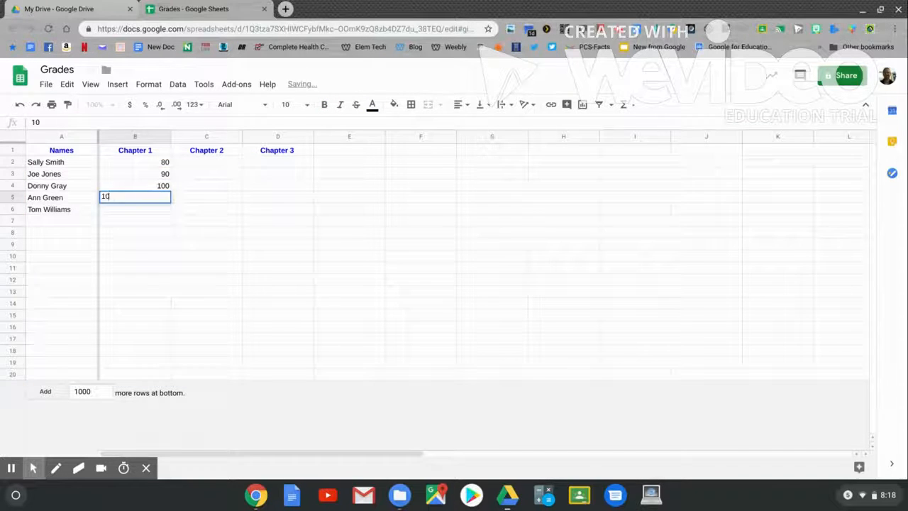
pyautogui.write('0')
pyautogui.press('Return')
pyautogui.write('90')
pyautogui.press('Return')
# Step: Enter the Chapter 2 scores 90, 80, 80, 80, 90 in C2:C6 and the Chapter 3 scores 100, 100, 90, 100, 80 in D2:D6
pyautogui.click(206, 162)
pyautogui.write('90')
pyautogui.press('Return')
pyautogui.write('80100')
pyautogui.press('Return')
pyautogui.write('80')
pyautogui.click(126, 161)
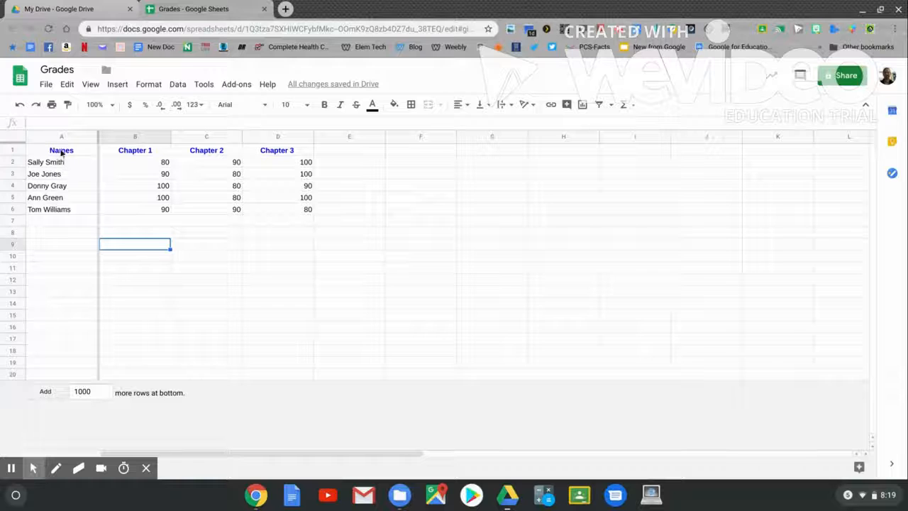
# Step: Select A1:D6, try sorting the whole sheet by column A from A to Z, and undo that sort
pyautogui.moveTo(61, 150); pyautogui.dragTo(283, 212)
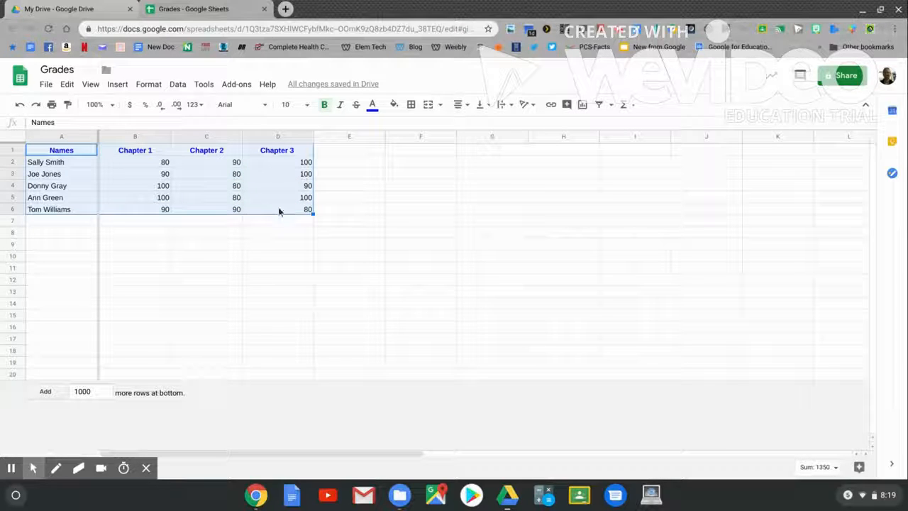
pyautogui.click(178, 88)
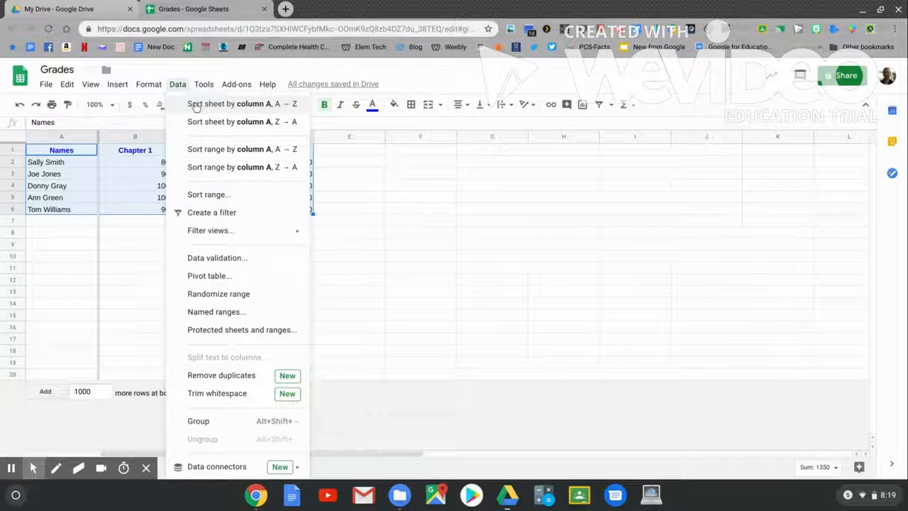
pyautogui.click(192, 103)
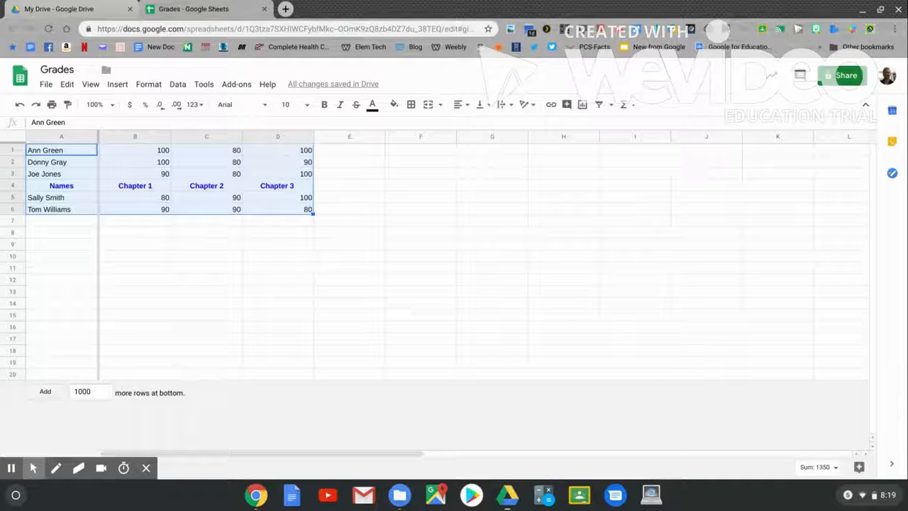
pyautogui.click(20, 105)
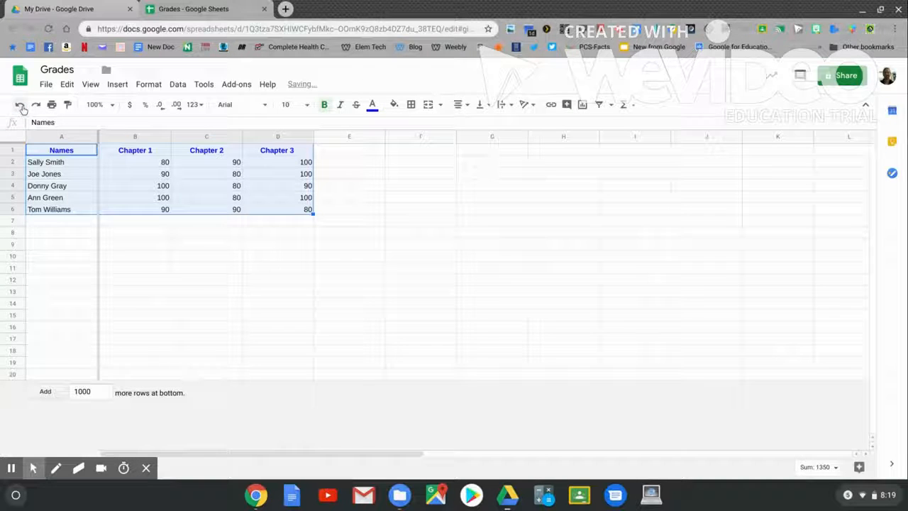
# Step: Sort the range A1:D6 by Names from A to Z, treating the first row as a header row
pyautogui.click(174, 85)
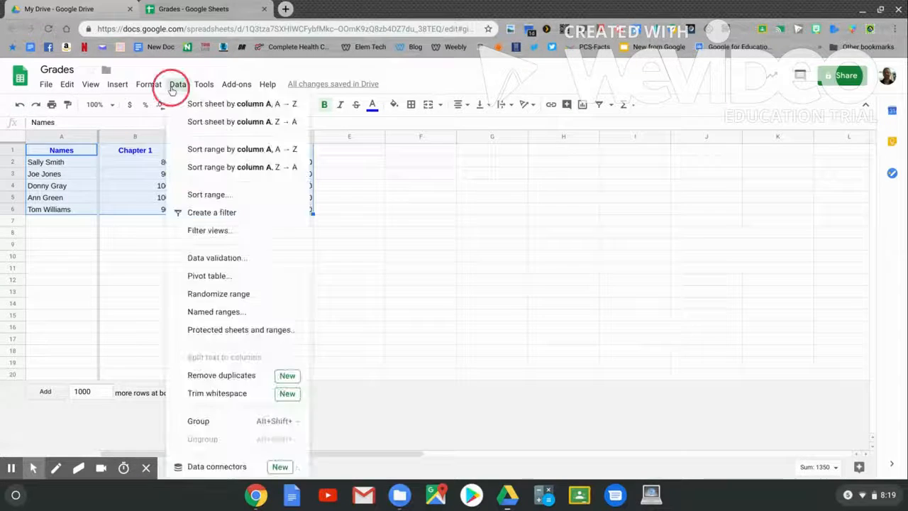
pyautogui.click(205, 194)
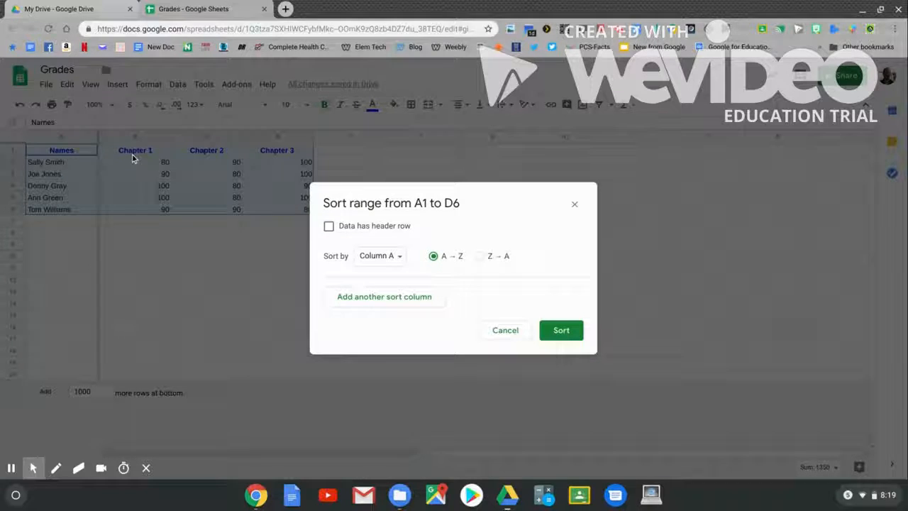
pyautogui.click(328, 226)
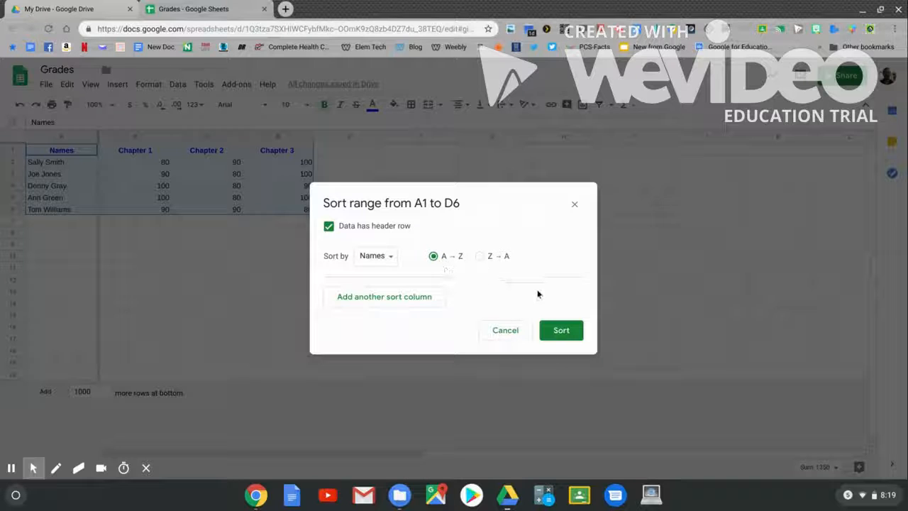
pyautogui.click(561, 331)
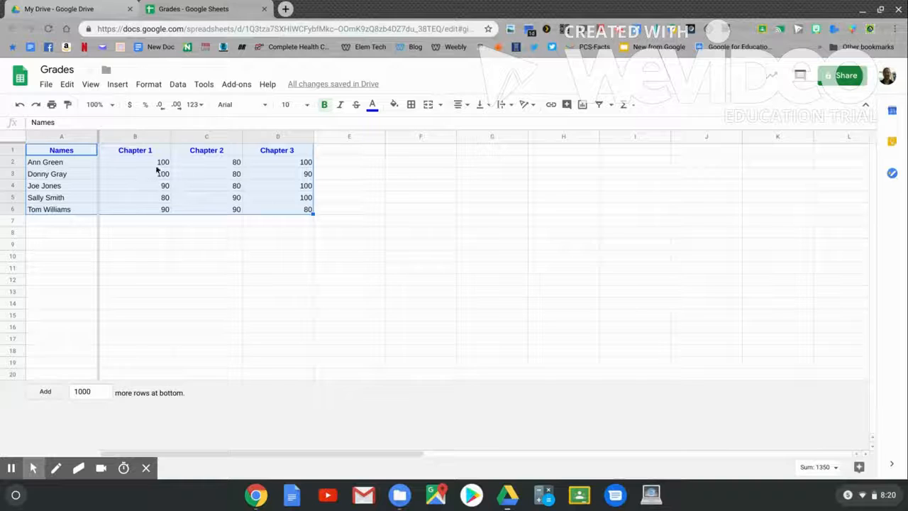
# Step: Try sorting A1:D6 by Chapter 1 in A to Z order with a header row, and undo that sort
pyautogui.click(178, 85)
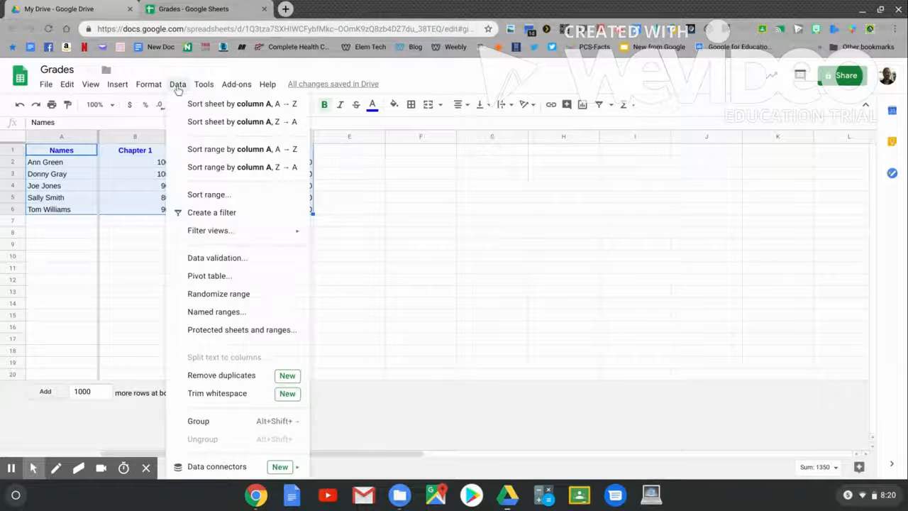
pyautogui.click(210, 195)
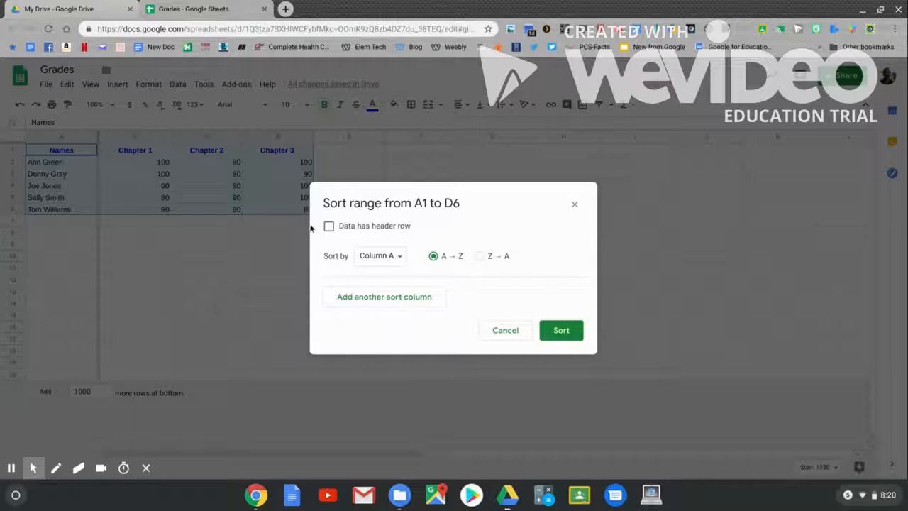
pyautogui.click(329, 226)
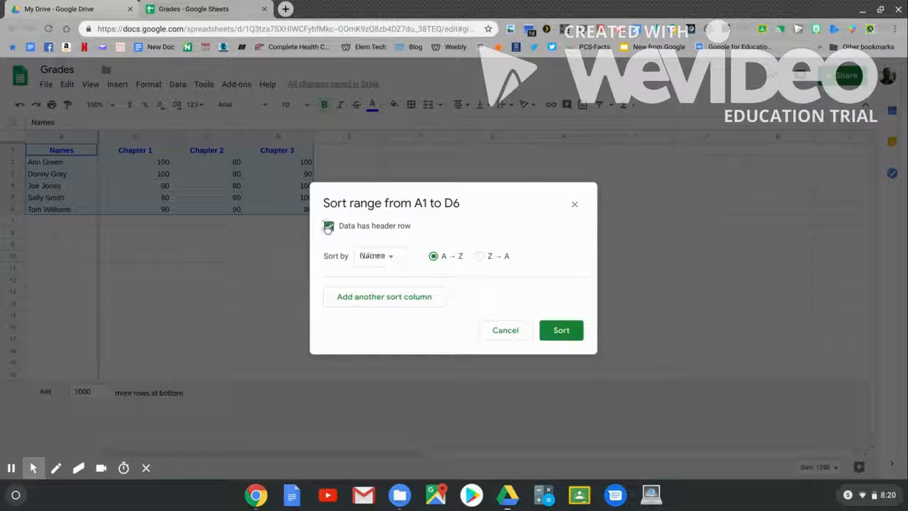
pyautogui.click(381, 257)
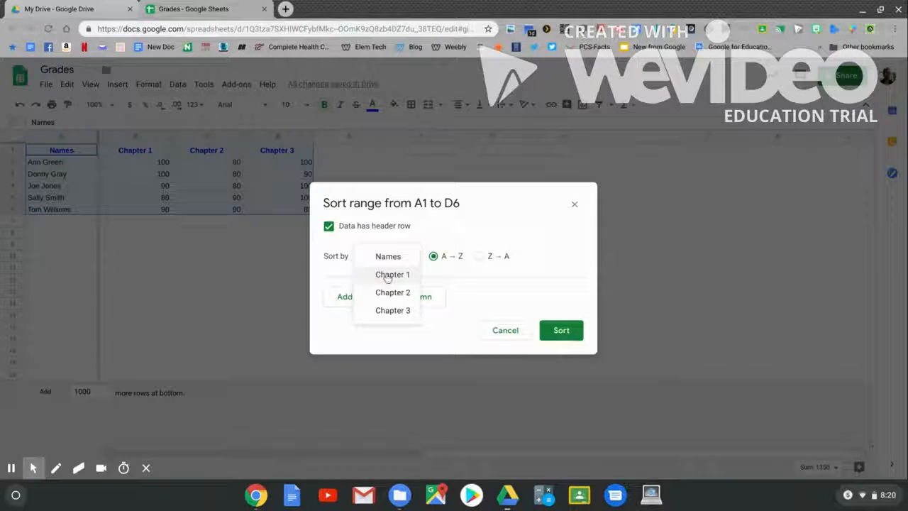
pyautogui.click(387, 276)
pyautogui.click(560, 327)
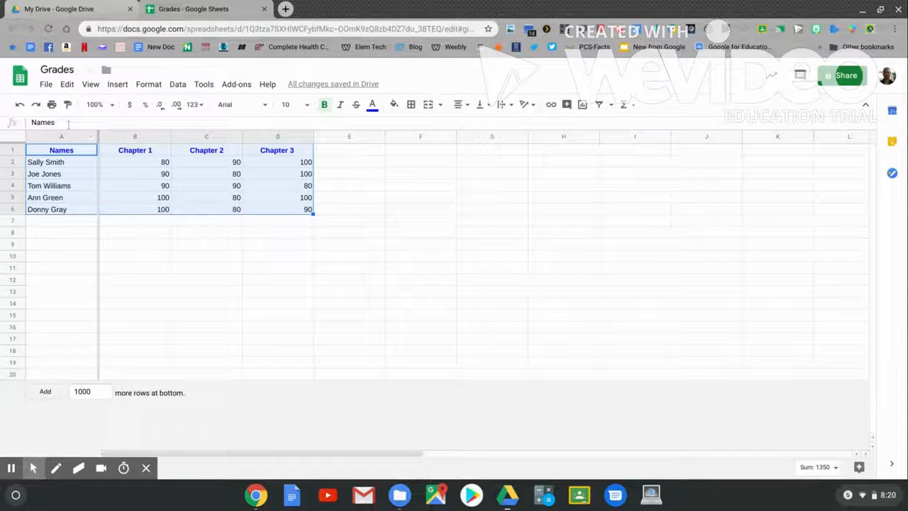
pyautogui.click(19, 105)
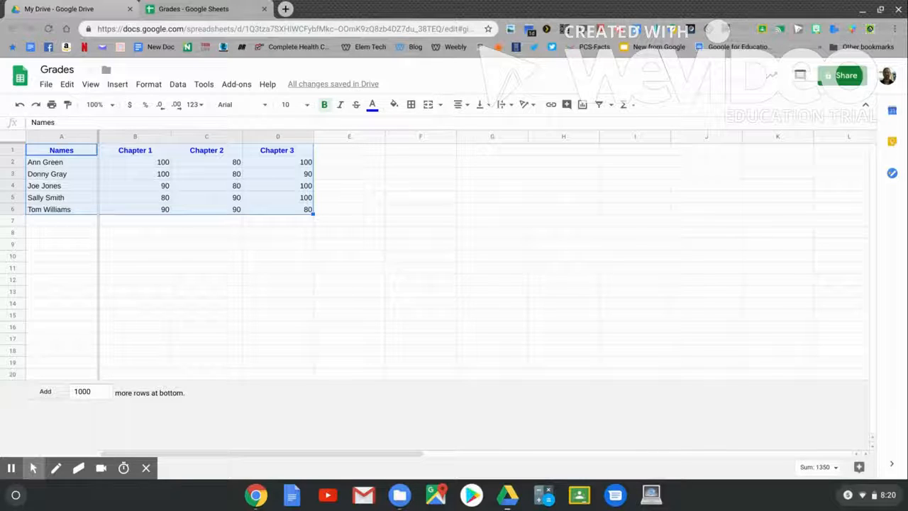
# Step: Insert a blank column between the Names and Chapter 1 columns
pyautogui.click(45, 137)
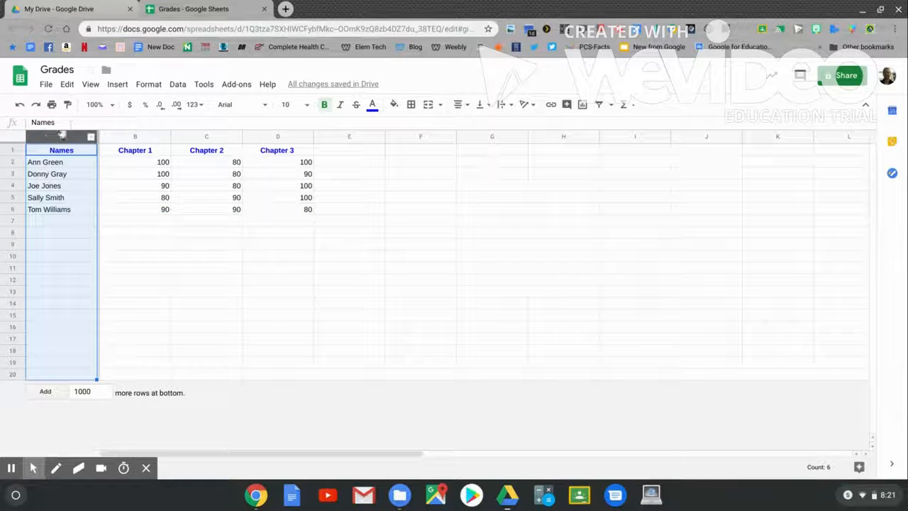
pyautogui.click(118, 85)
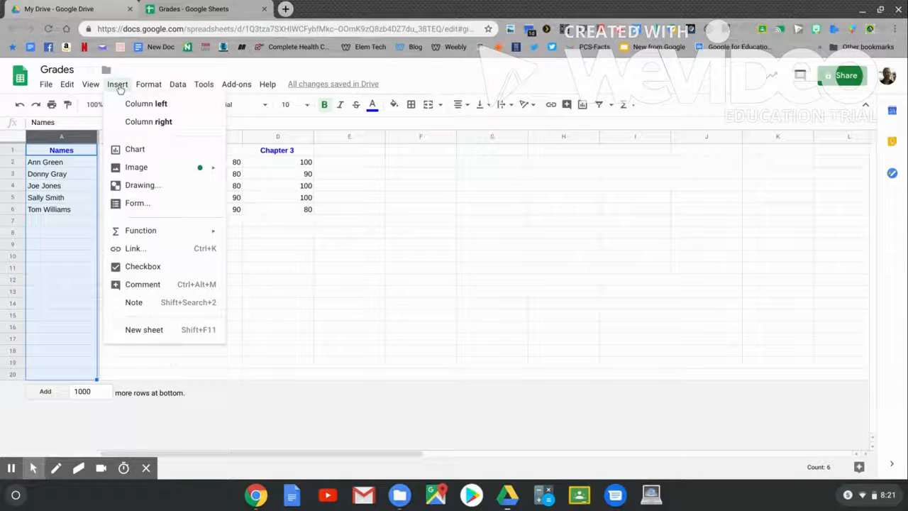
pyautogui.click(134, 122)
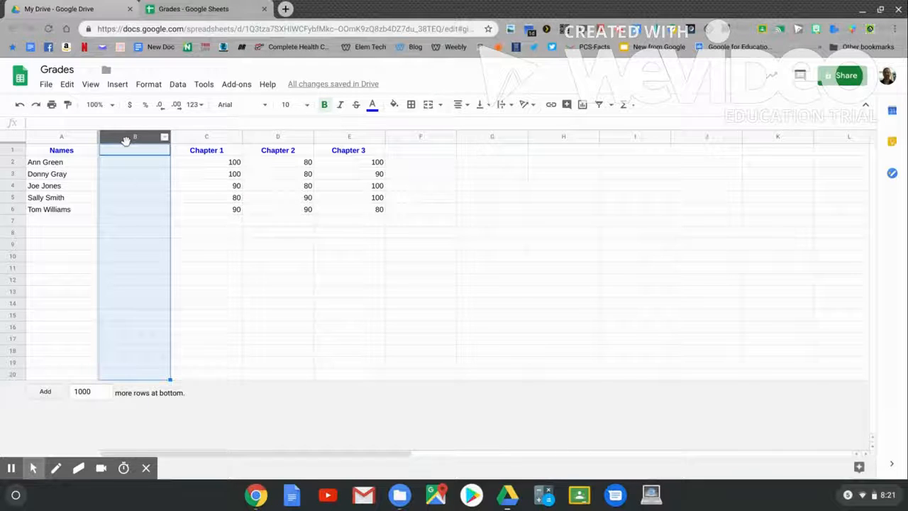
# Step: Freeze the first two columns and check that they stay fixed while the sheet scrolls sideways
pyautogui.click(91, 84)
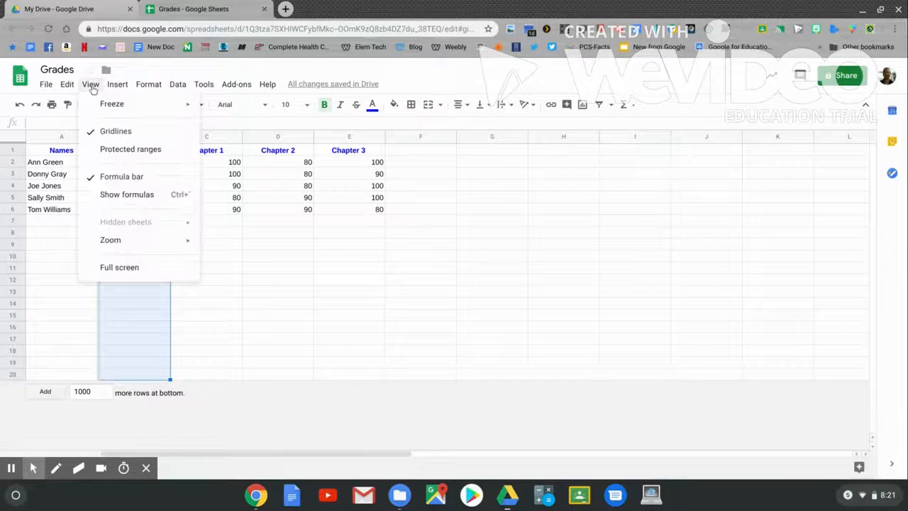
pyautogui.moveTo(100, 106)
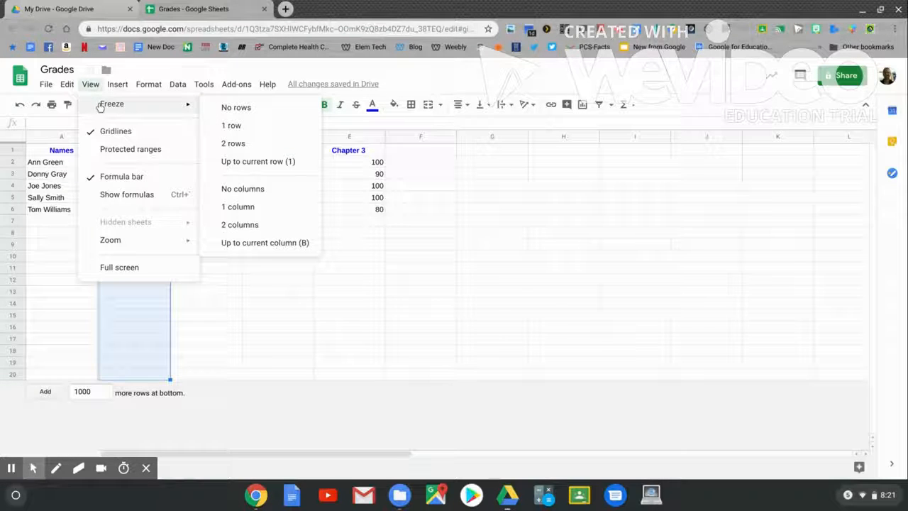
pyautogui.click(270, 225)
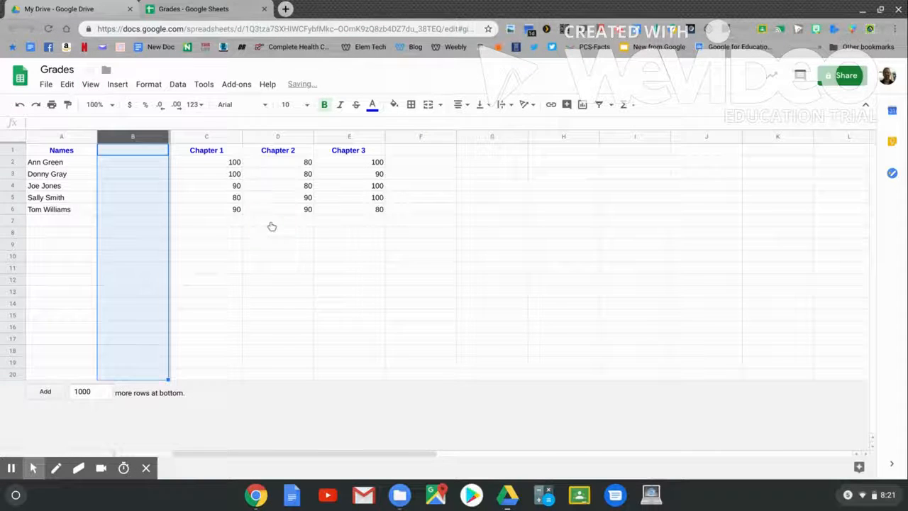
pyautogui.hscroll(5, 241, 231)
pyautogui.hscroll(-5, 240, 231)
pyautogui.hscroll(6, 240, 231)
pyautogui.hscroll(-6, 520, 257)
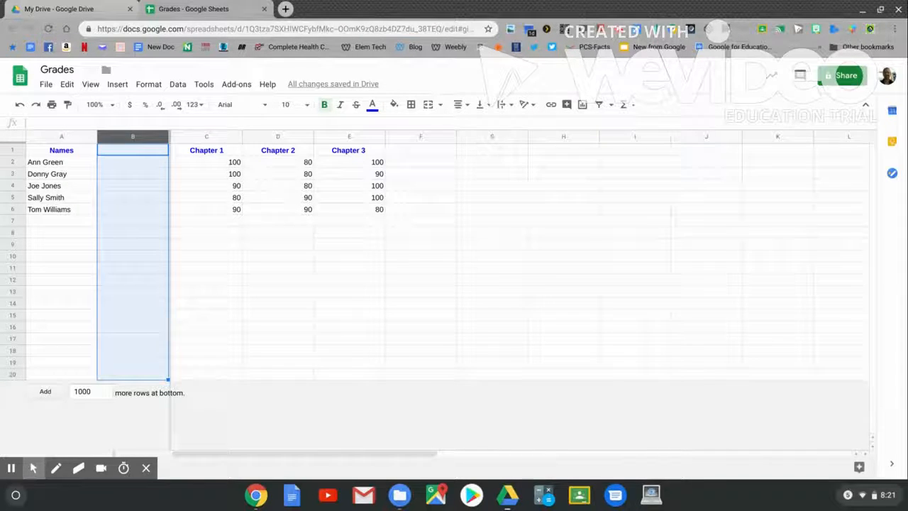
# Step: Split the full name in A2 into first and last name columns, using Space as the separator
pyautogui.click(73, 165)
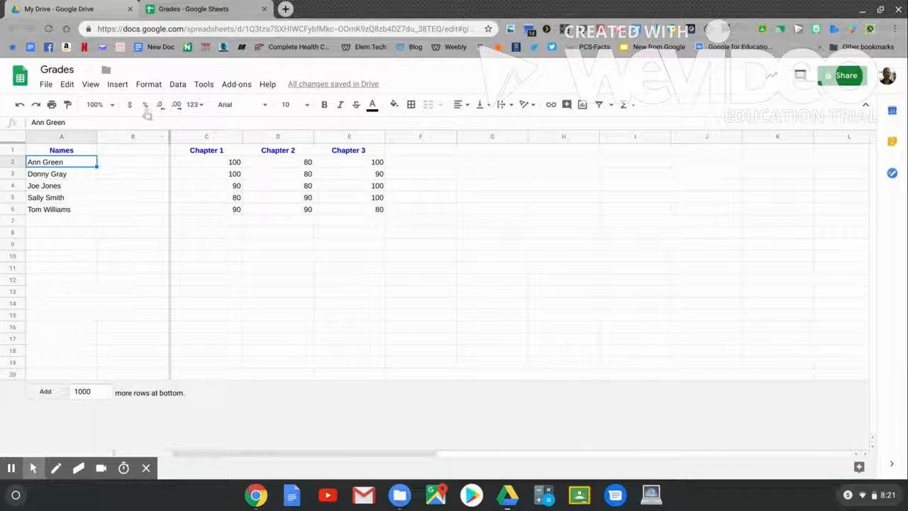
pyautogui.click(178, 84)
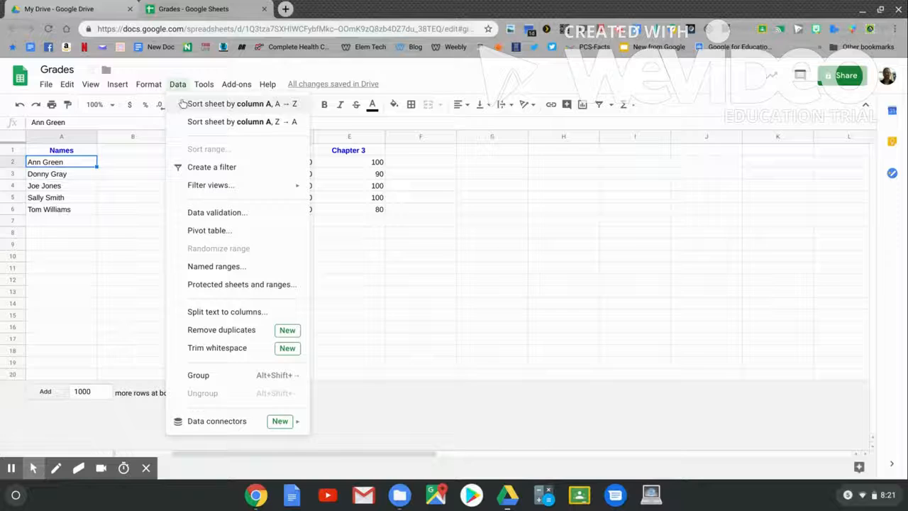
pyautogui.click(209, 312)
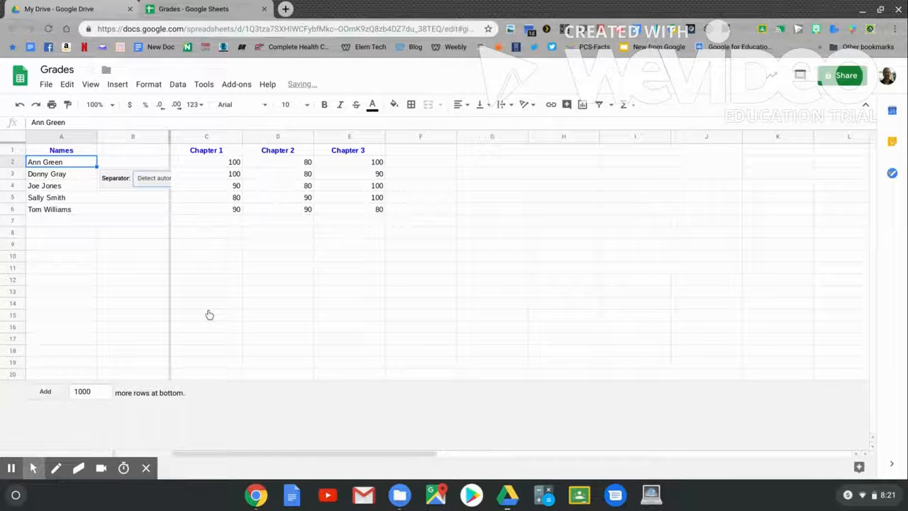
pyautogui.click(151, 183)
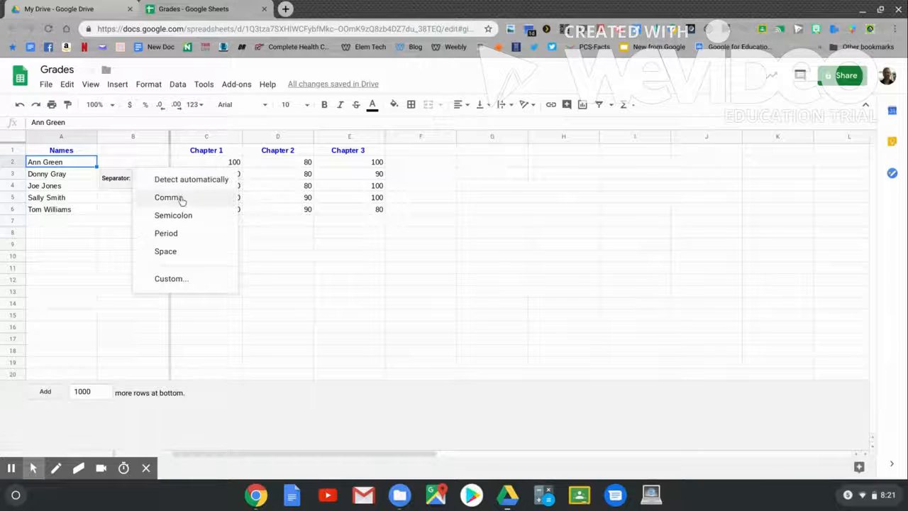
pyautogui.click(167, 251)
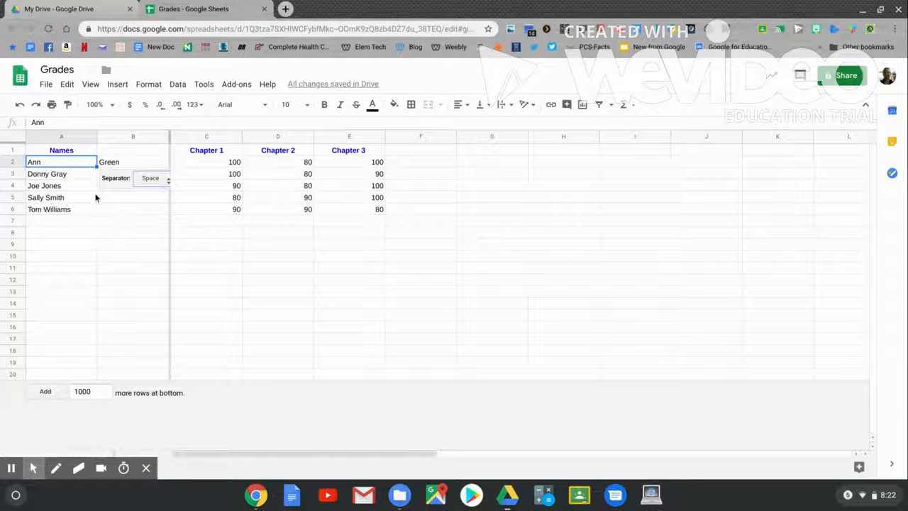
# Step: Split the full name in A3 into columns A and B with the Space separator
pyautogui.click(80, 178)
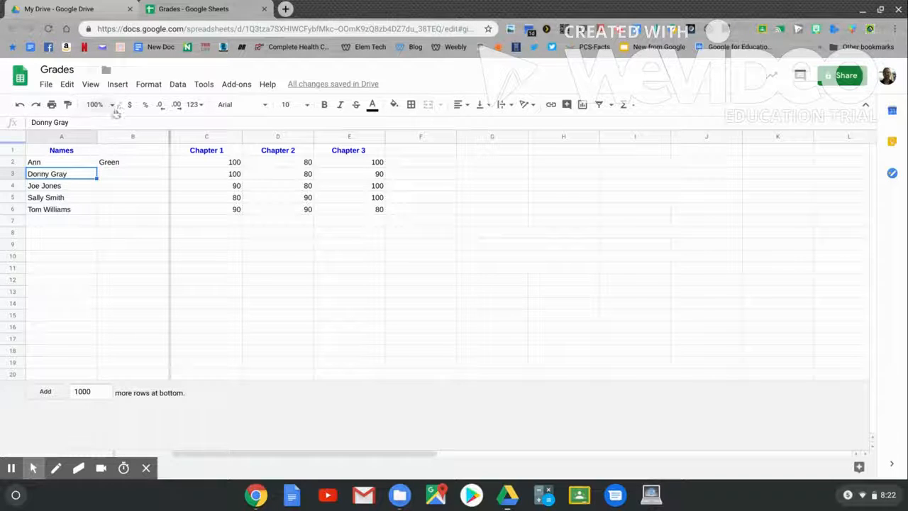
pyautogui.click(177, 86)
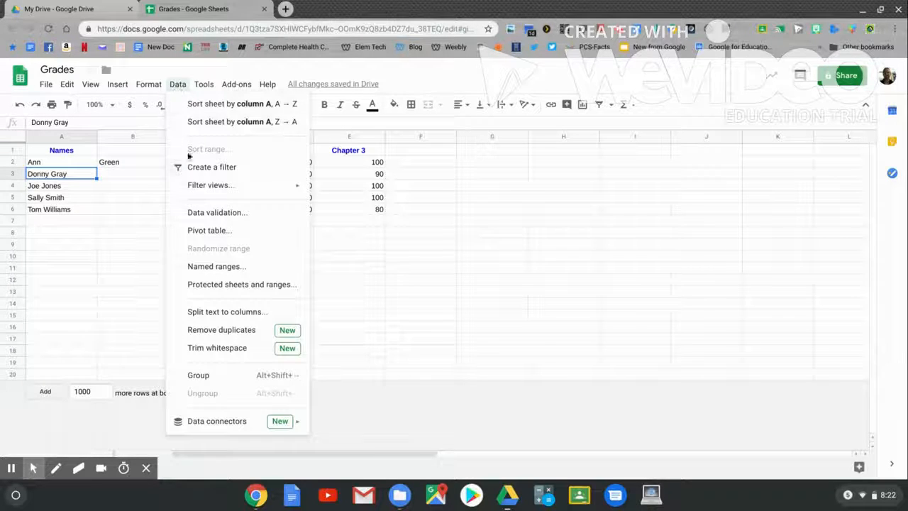
pyautogui.click(198, 312)
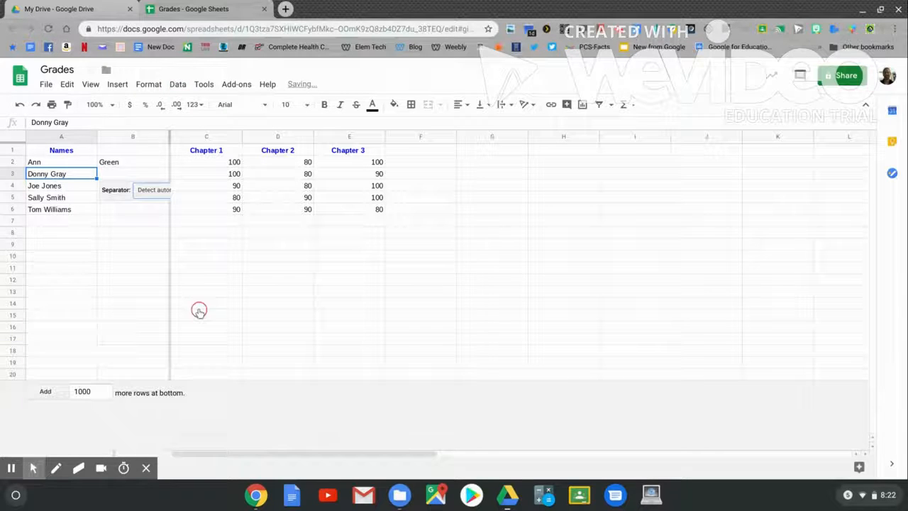
pyautogui.click(146, 189)
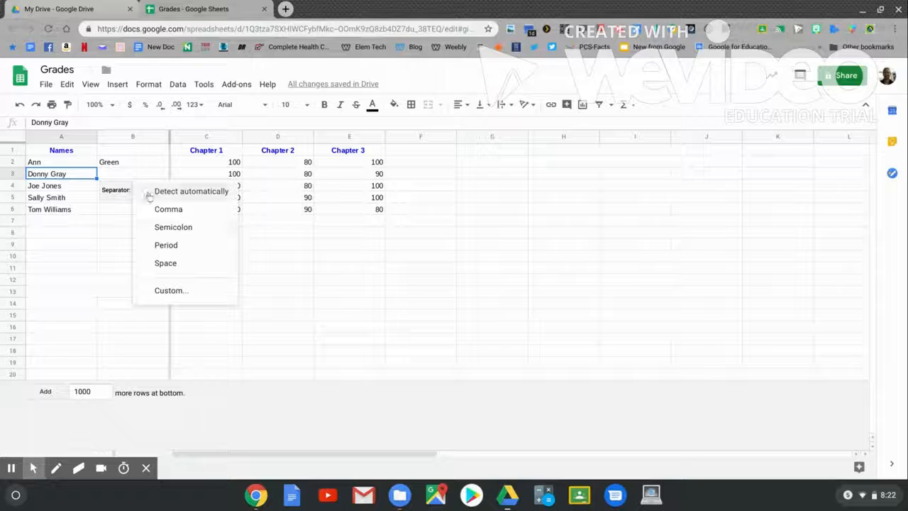
pyautogui.click(173, 263)
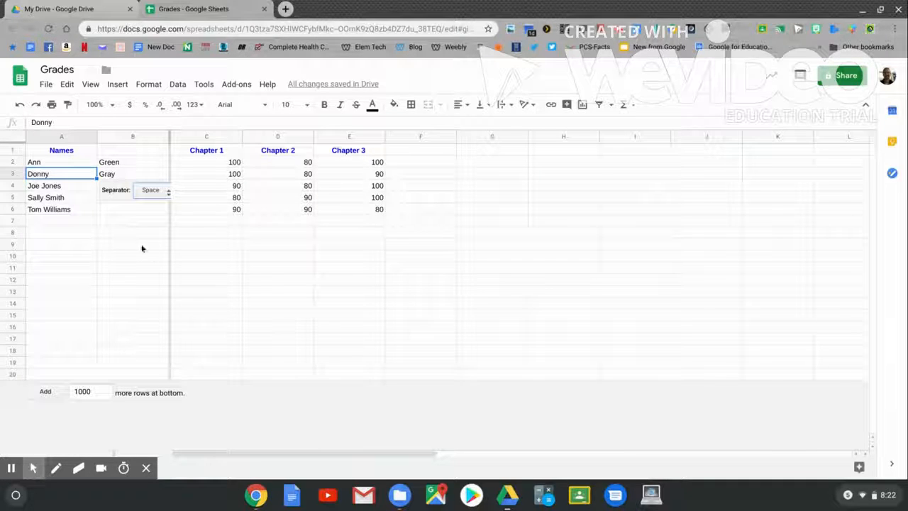
# Step: Split the full names in A4 and A5 into columns A and B with the Space separator
pyautogui.click(83, 188)
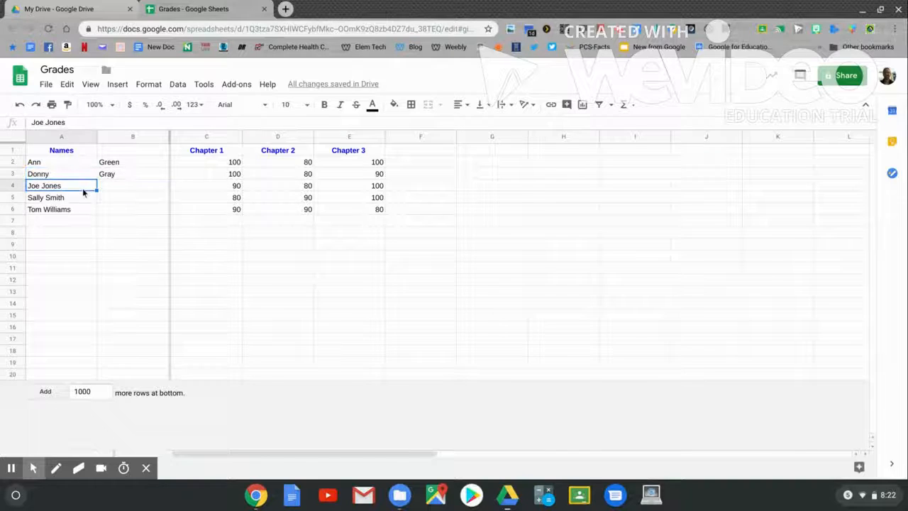
pyautogui.click(177, 84)
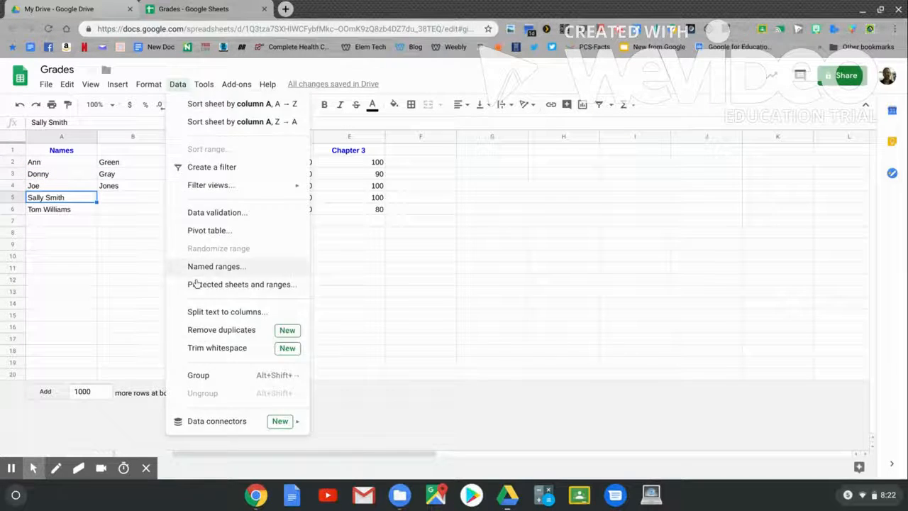
pyautogui.click(206, 312)
pyautogui.click(152, 214)
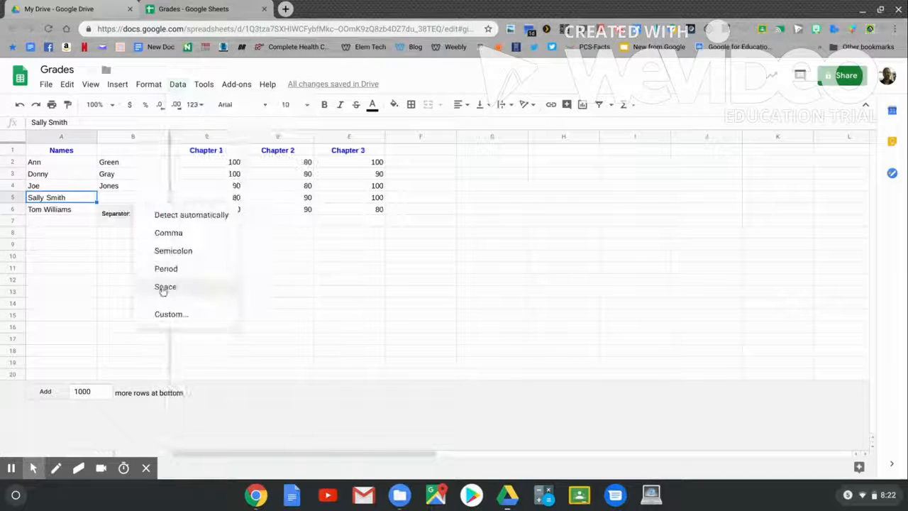
pyautogui.click(164, 288)
# Step: Split the full name in A6 into columns A and B with the Space separator
pyautogui.click(71, 210)
pyautogui.click(178, 84)
pyautogui.click(206, 312)
pyautogui.click(152, 226)
pyautogui.click(167, 298)
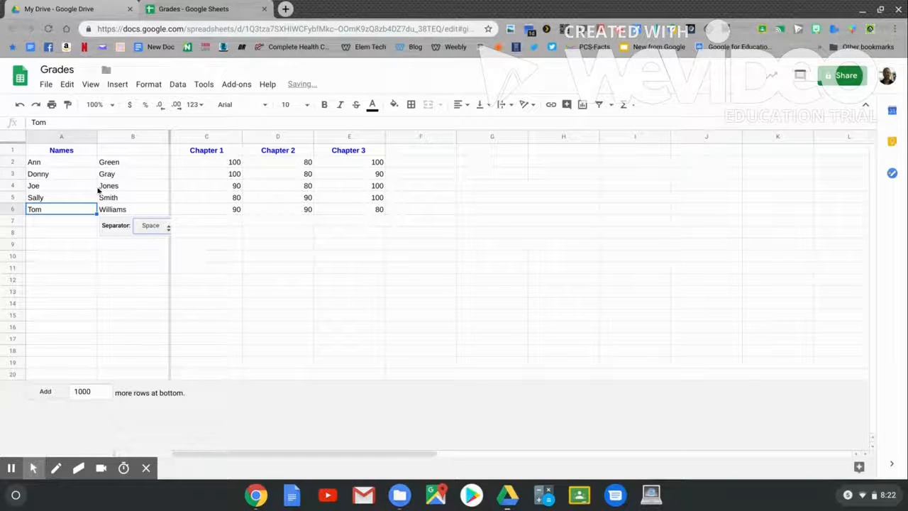
# Step: Change the header in A1 to "First Names" and enter "Last Names" as the header in B1
pyautogui.click(74, 151)
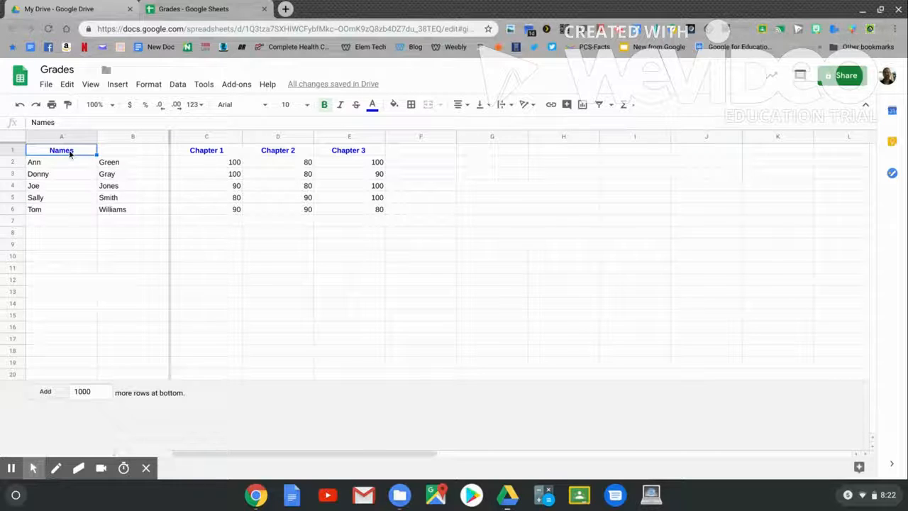
pyautogui.doubleClick(51, 151)
pyautogui.write('First')
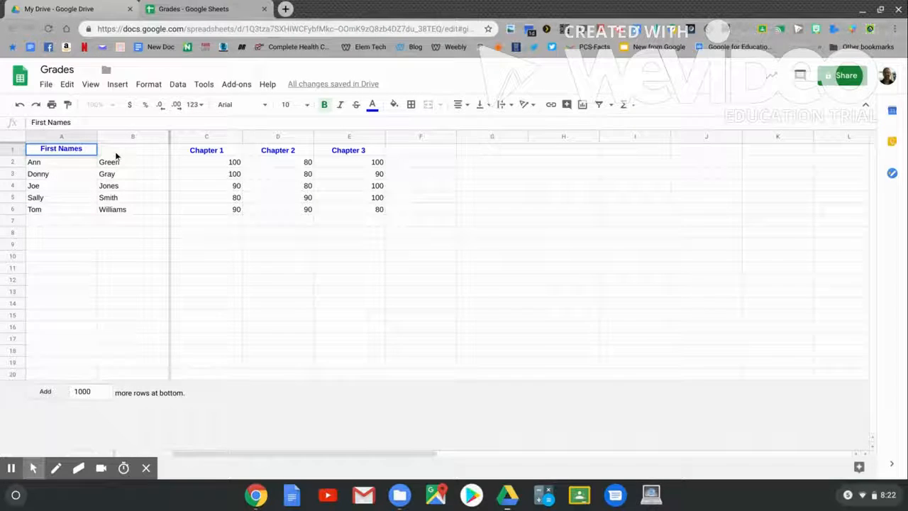
pyautogui.click(116, 156)
pyautogui.write('La')
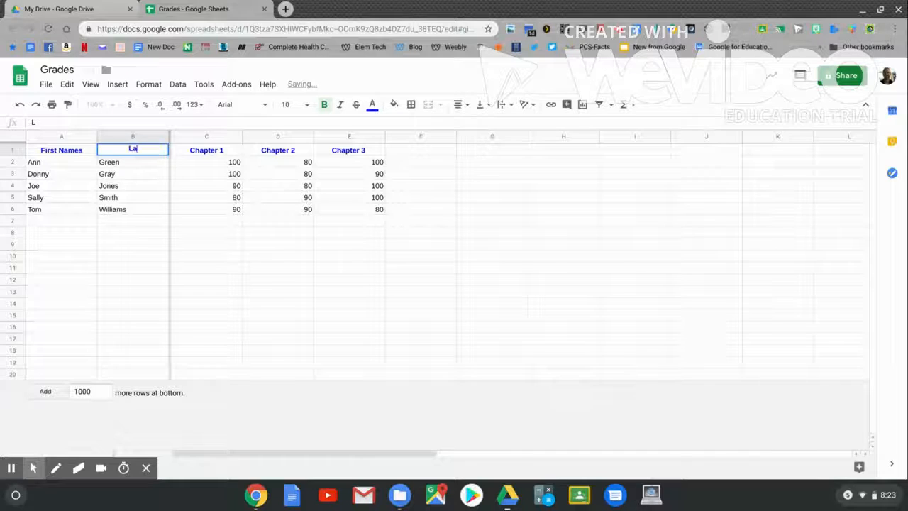
pyautogui.write('st Names')
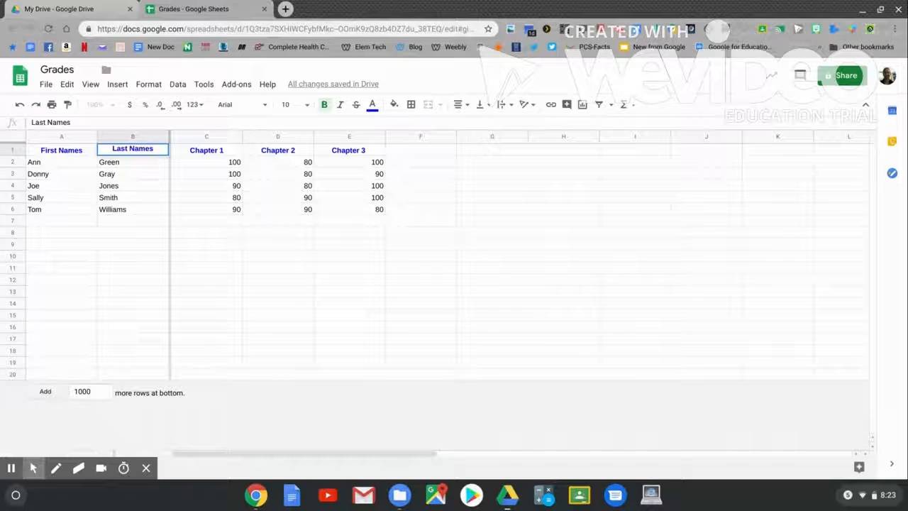
# Step: Enter "total" as the column header in F1
pyautogui.click(421, 150)
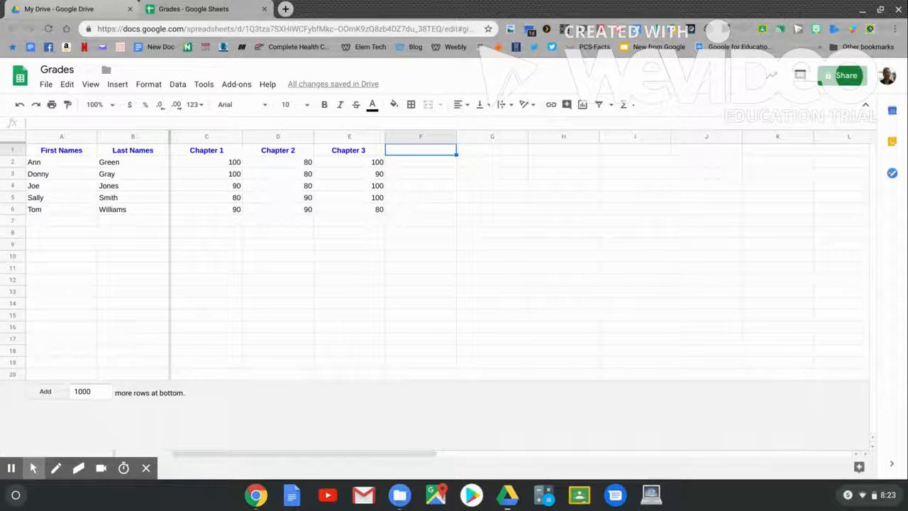
pyautogui.write('total')
pyautogui.press('Return')
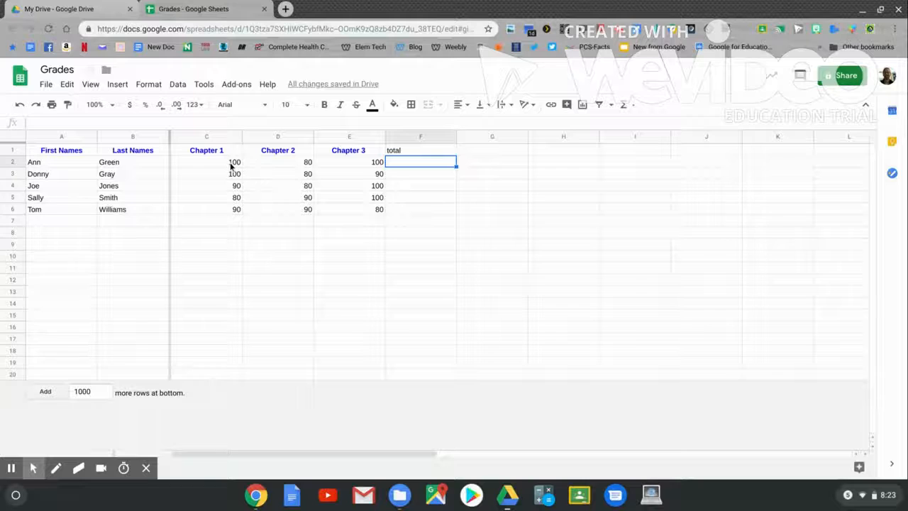
# Step: Add a SUM of the chapter scores C2:E2 in F2 and fill the formula down through F6
pyautogui.moveTo(231, 166); pyautogui.dragTo(367, 164)
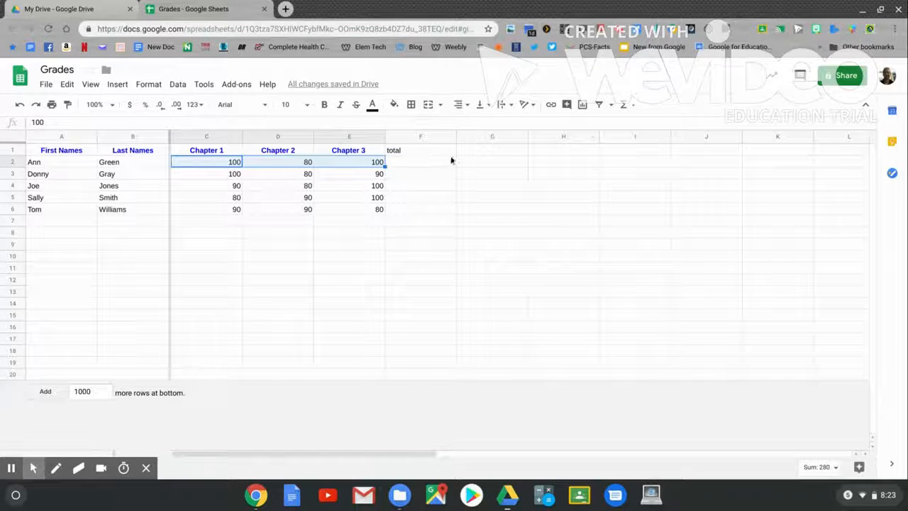
pyautogui.click(632, 106)
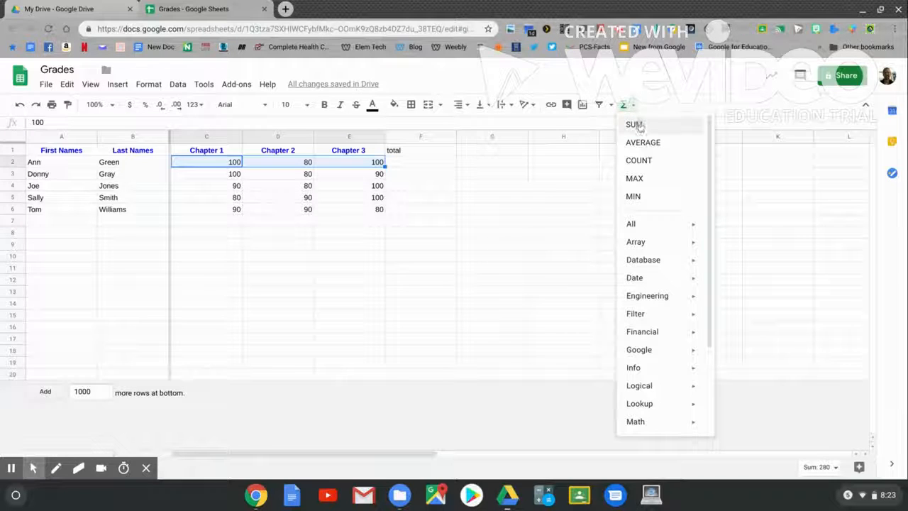
pyautogui.click(639, 126)
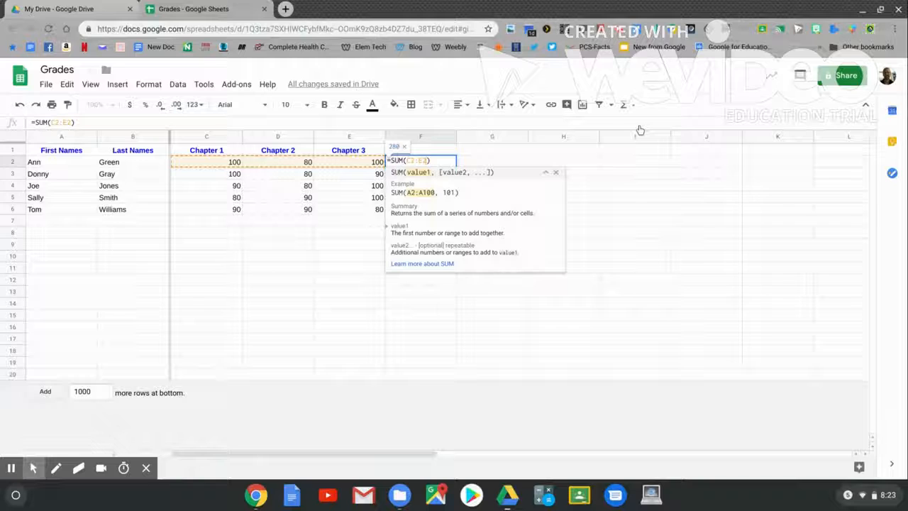
pyautogui.press('Return')
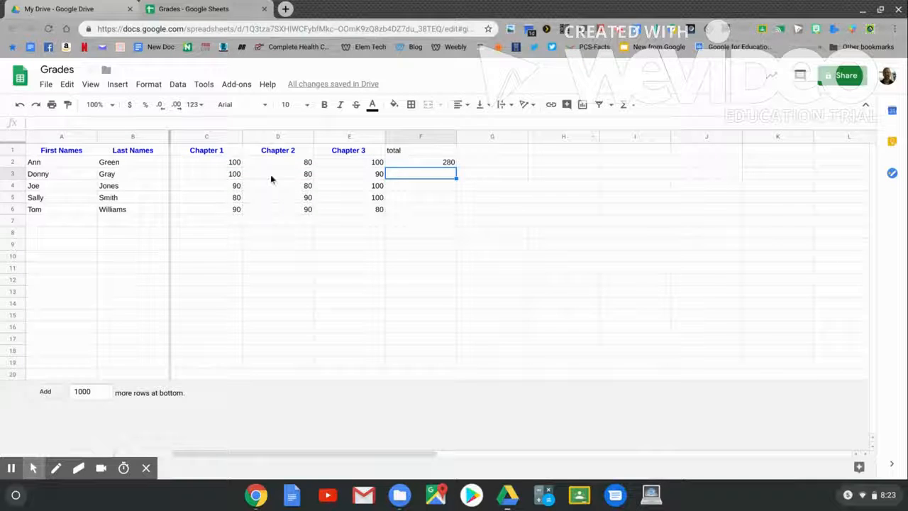
pyautogui.click(441, 165)
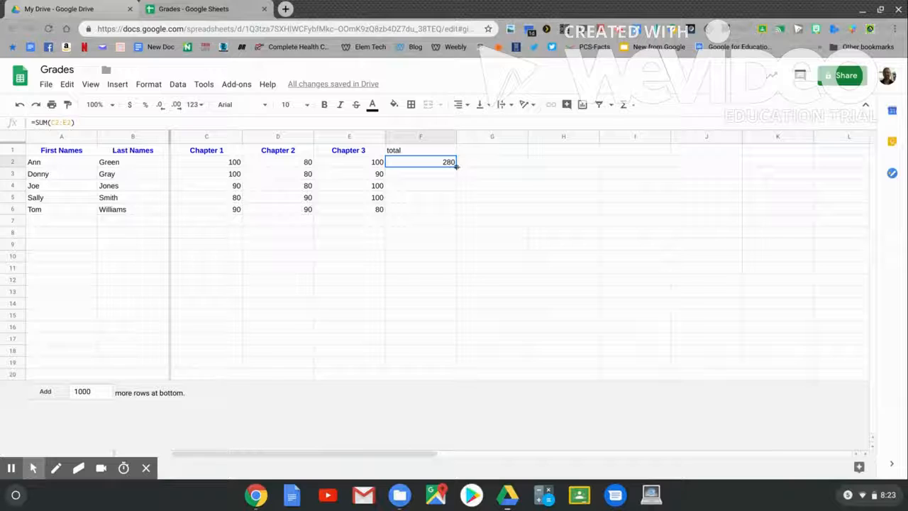
pyautogui.moveTo(457, 166); pyautogui.dragTo(454, 210)
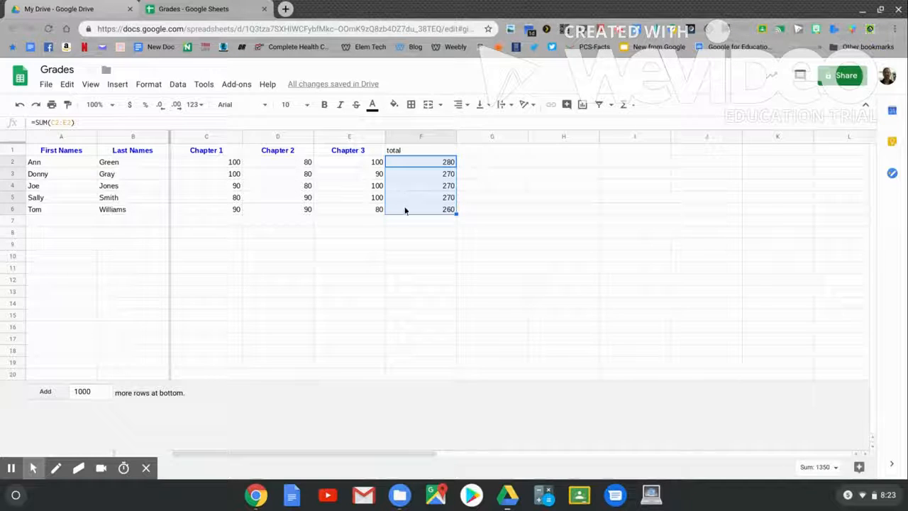
# Step: Center the "total" header in F1 and make it bold
pyautogui.click(403, 151)
pyautogui.click(467, 105)
pyautogui.click(476, 124)
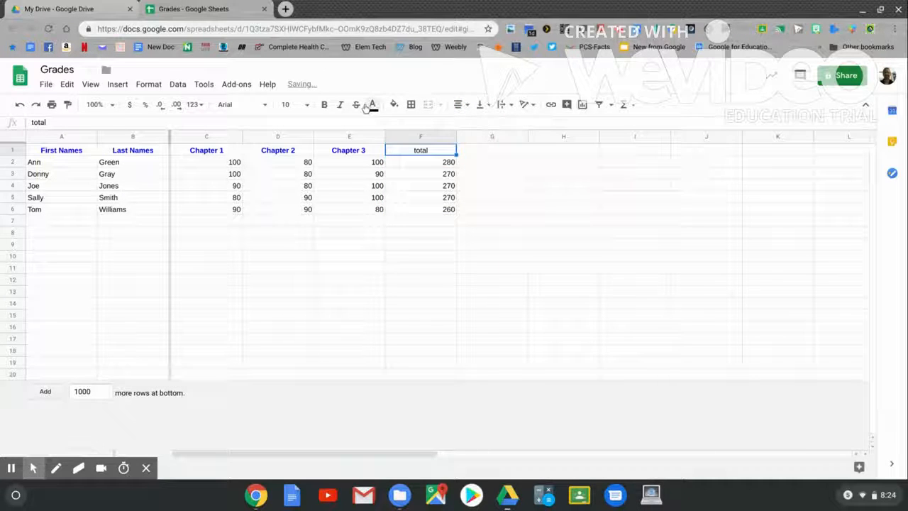
pyautogui.click(324, 105)
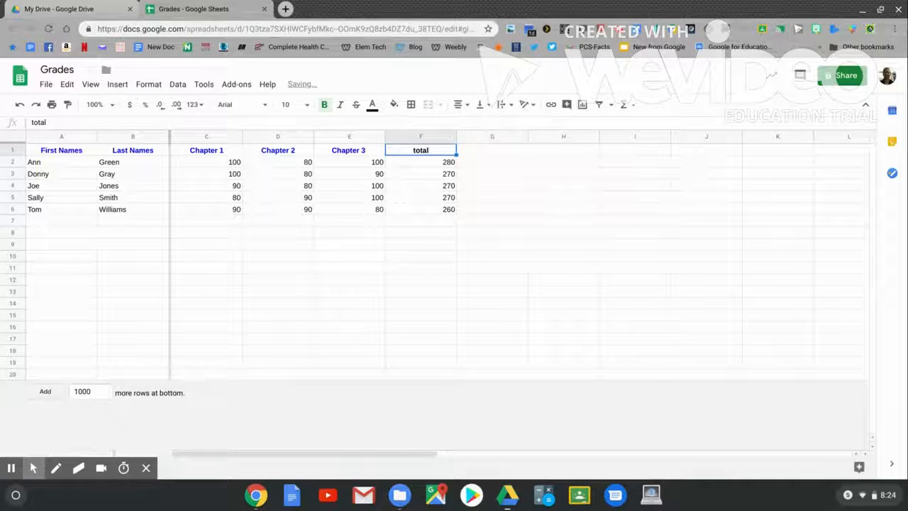
# Step: Enter "Average" as the header in G1, centered and bold
pyautogui.click(468, 151)
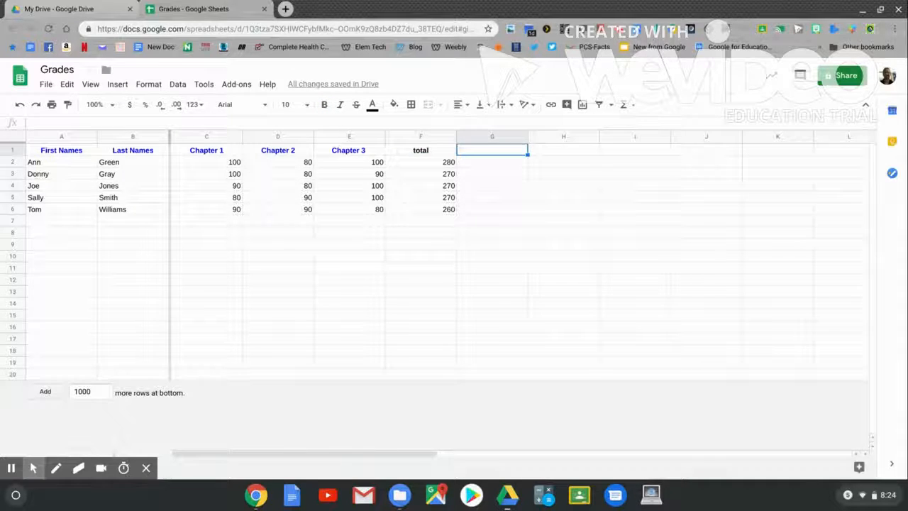
pyautogui.write('Average')
pyautogui.click(461, 104)
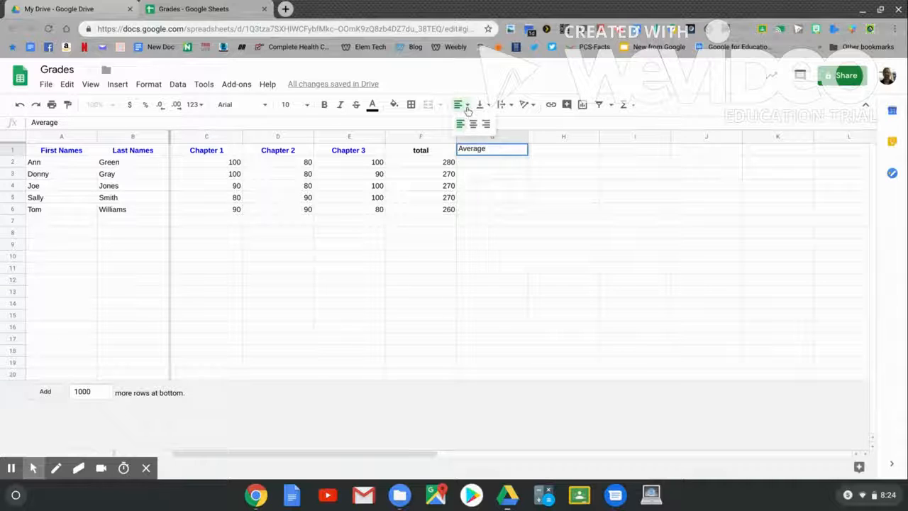
pyautogui.click(472, 123)
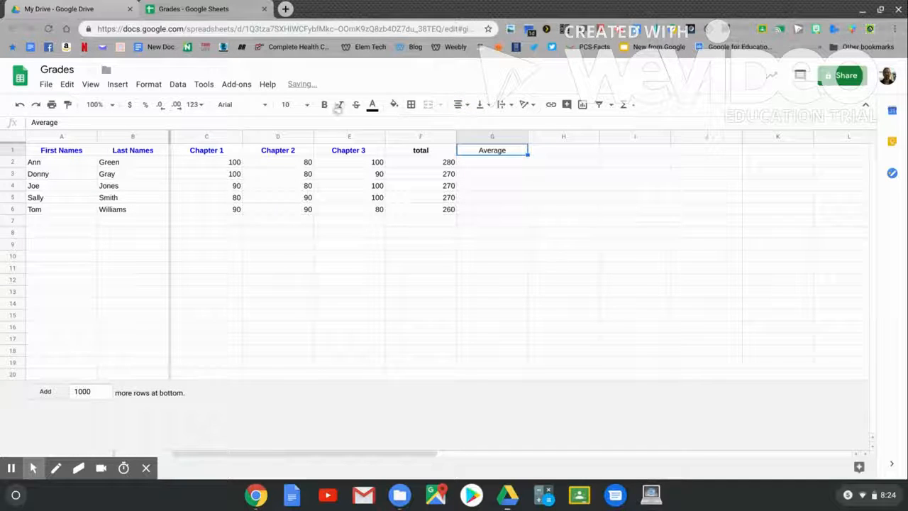
pyautogui.click(327, 105)
# Step: Insert an AVERAGE formula in G2 covering only the chapter scores C2:E2, leaving out the total column
pyautogui.click(220, 164)
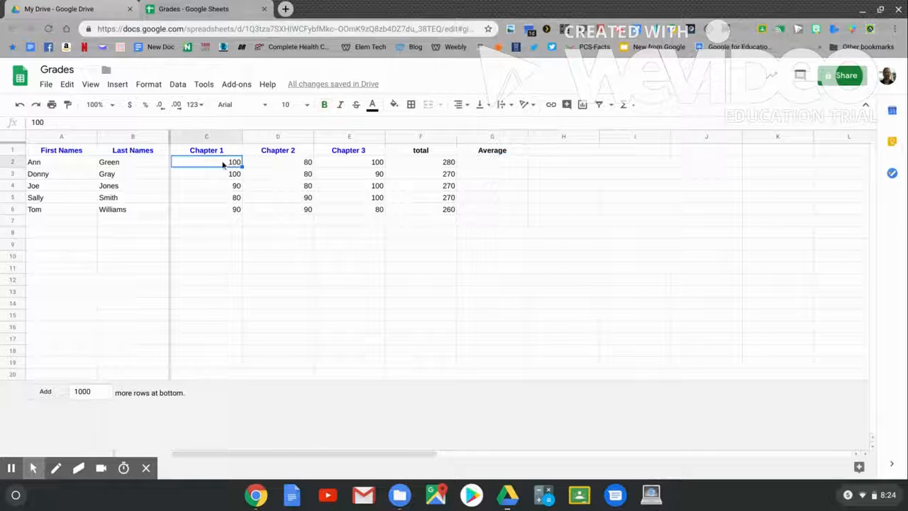
pyautogui.moveTo(221, 163); pyautogui.dragTo(419, 165)
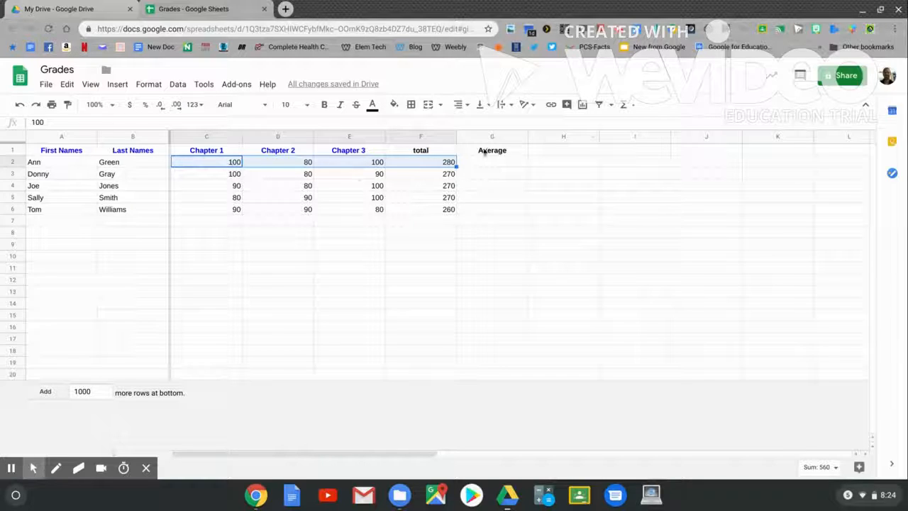
pyautogui.click(630, 106)
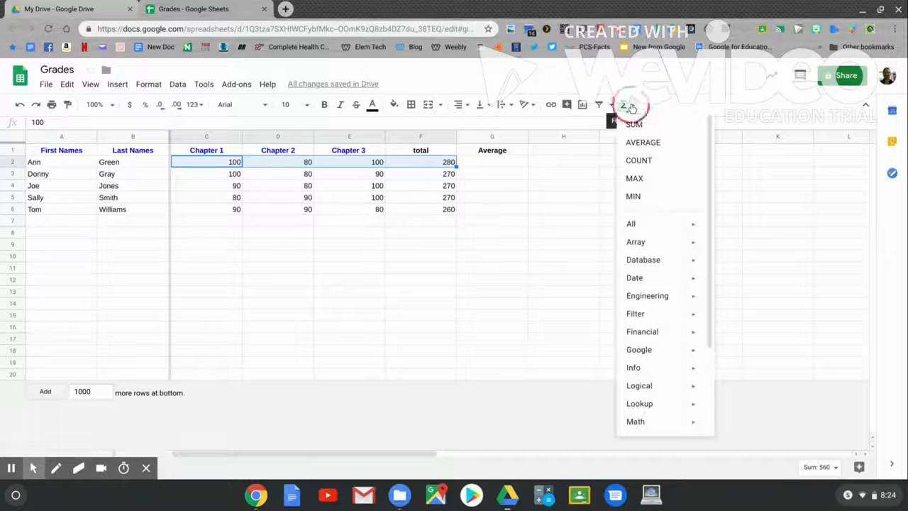
pyautogui.click(642, 144)
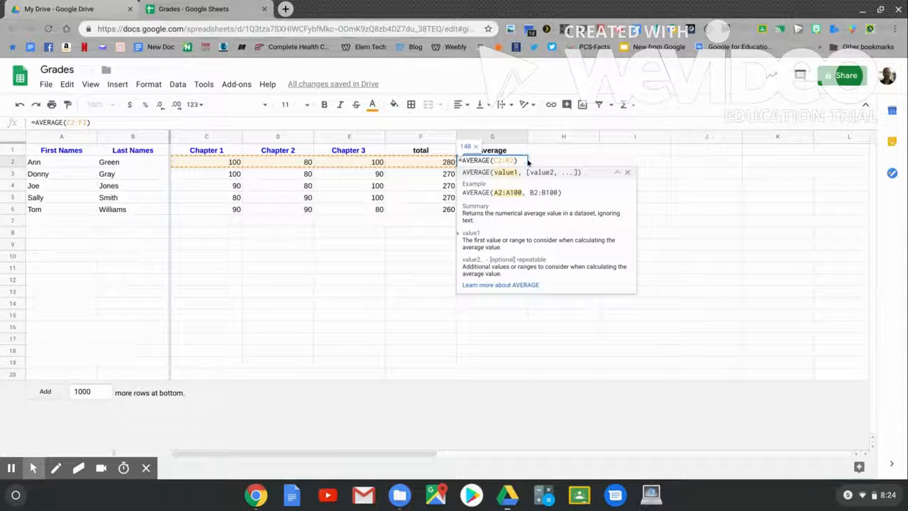
pyautogui.press('BackSpace')
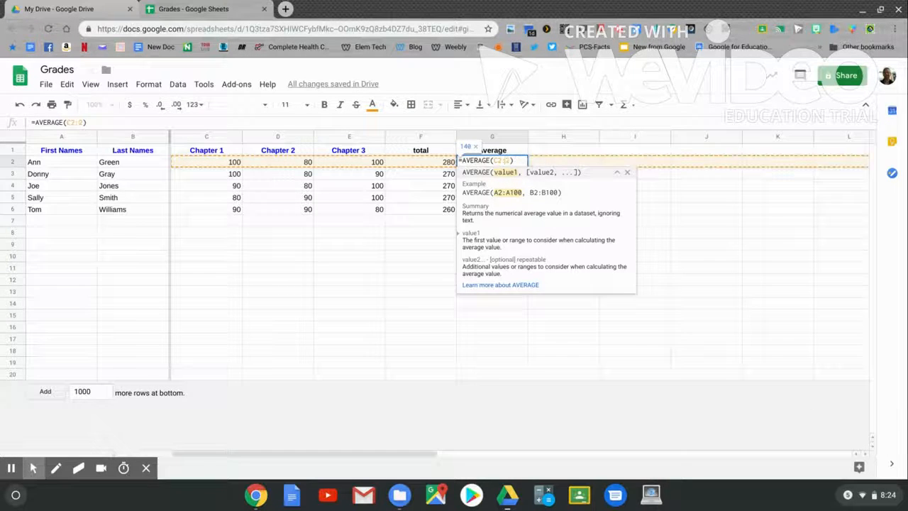
pyautogui.write('e')
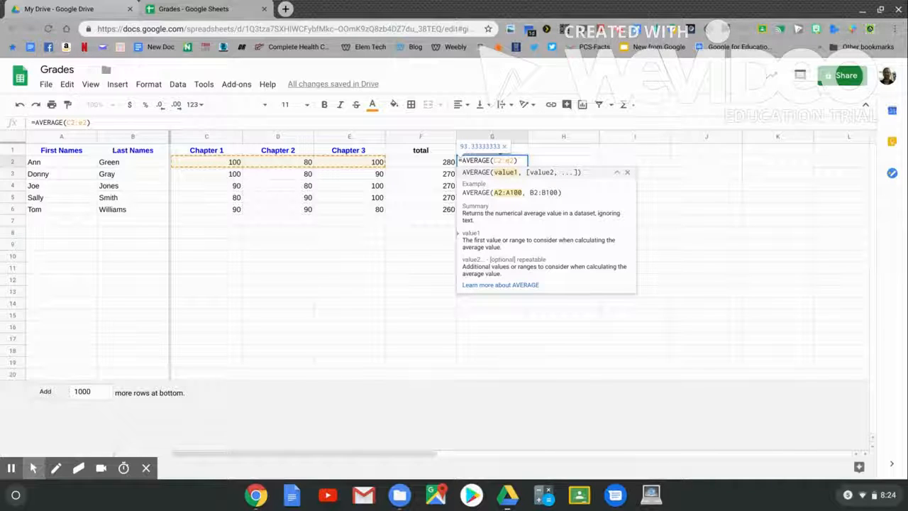
pyautogui.press('Return')
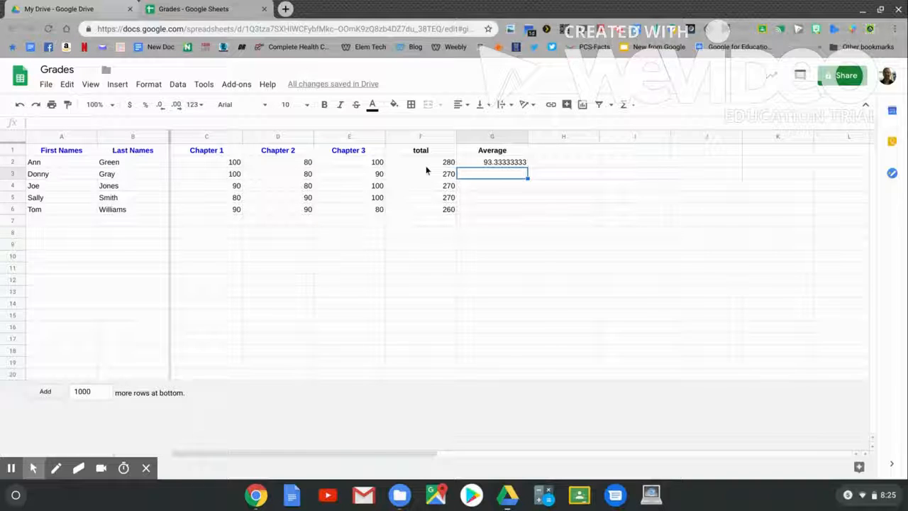
# Step: Insert an AVERAGE formula for C3:E3 in G3 and fill it down through G6
pyautogui.click(217, 173)
pyautogui.moveTo(288, 166); pyautogui.dragTo(418, 176)
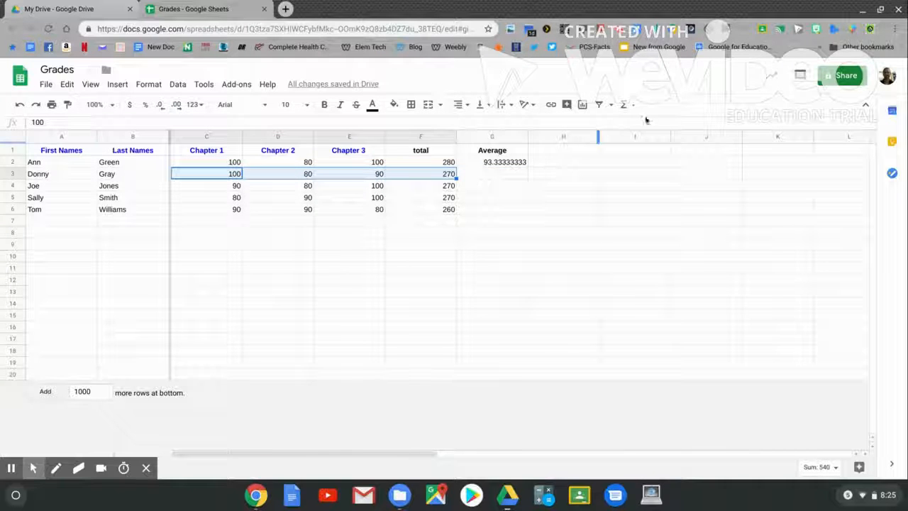
pyautogui.click(627, 105)
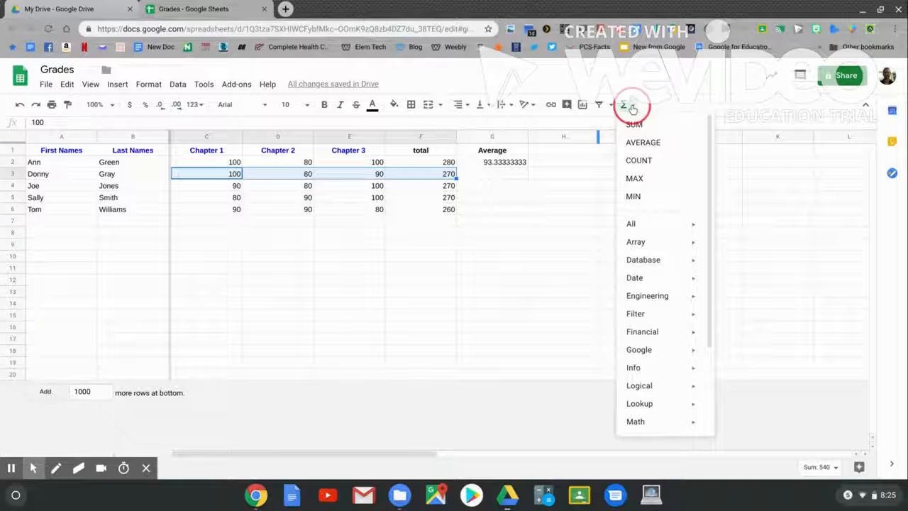
pyautogui.click(640, 142)
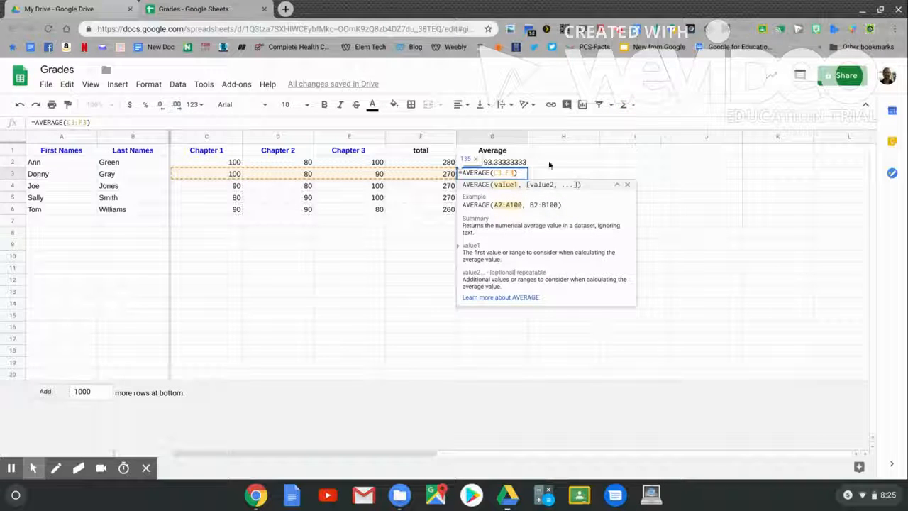
pyautogui.click(511, 173)
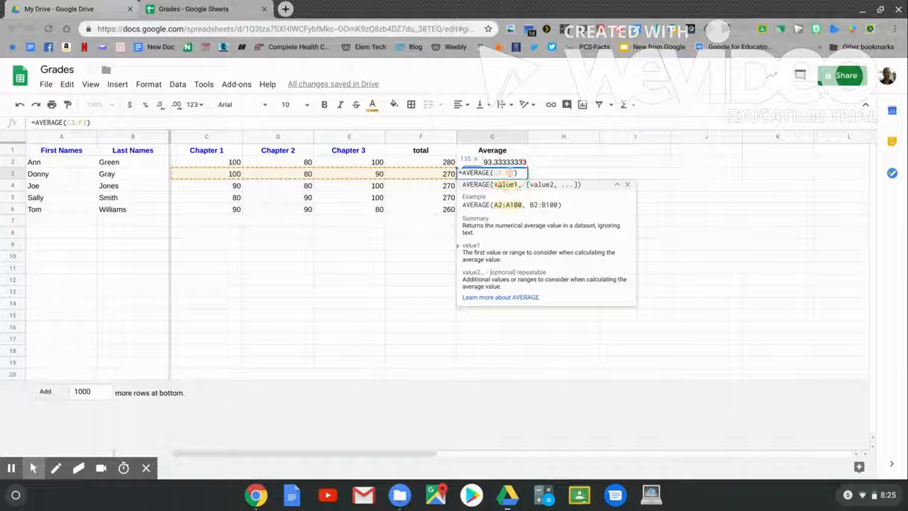
pyautogui.press('BackSpace')
pyautogui.write('e')
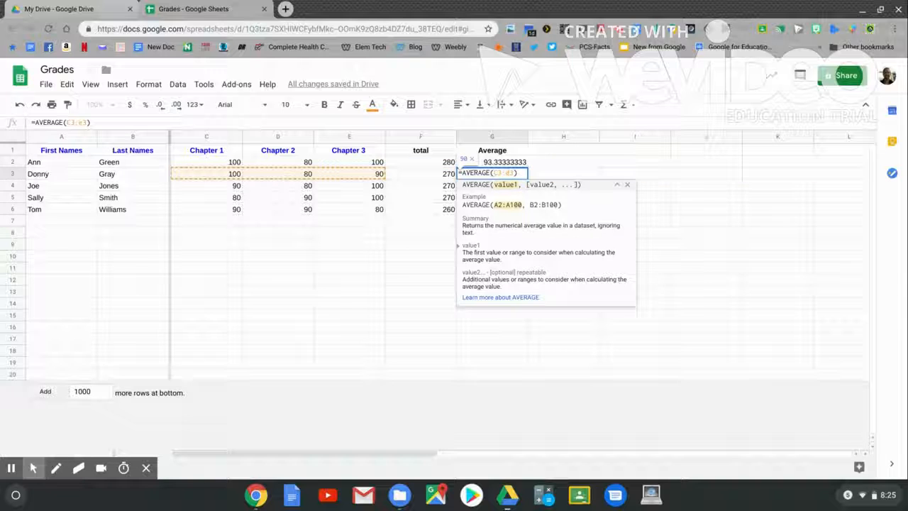
pyautogui.press('Return')
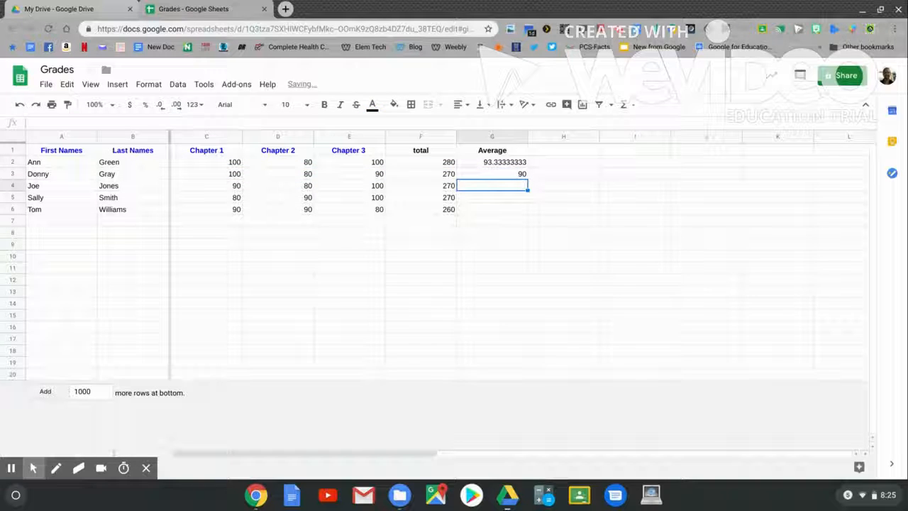
pyautogui.click(517, 175)
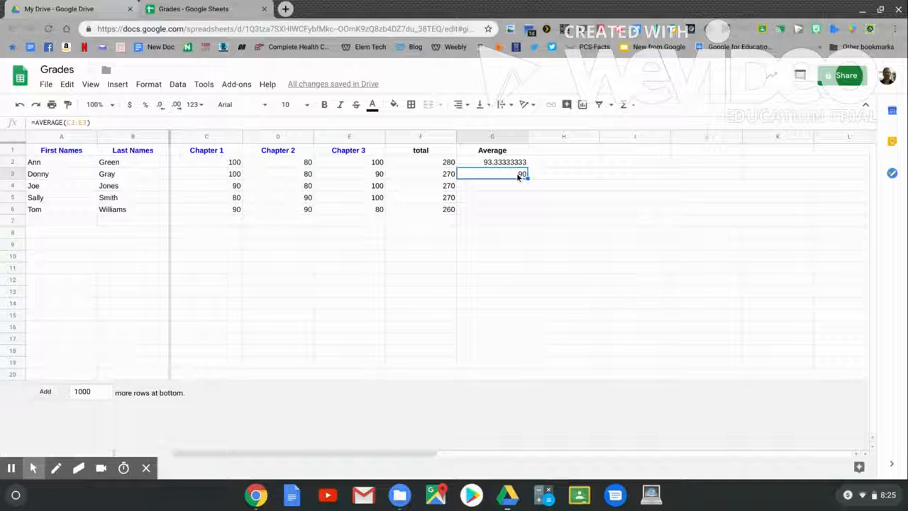
pyautogui.moveTo(528, 179); pyautogui.dragTo(525, 210)
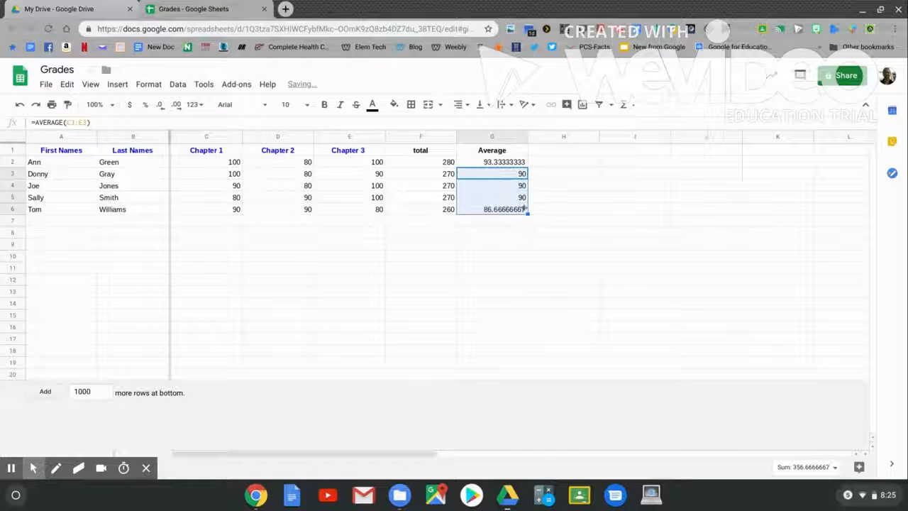
# Step: Reduce the decimal places of the averages in G2:G6 so they display as whole numbers
pyautogui.click(495, 163)
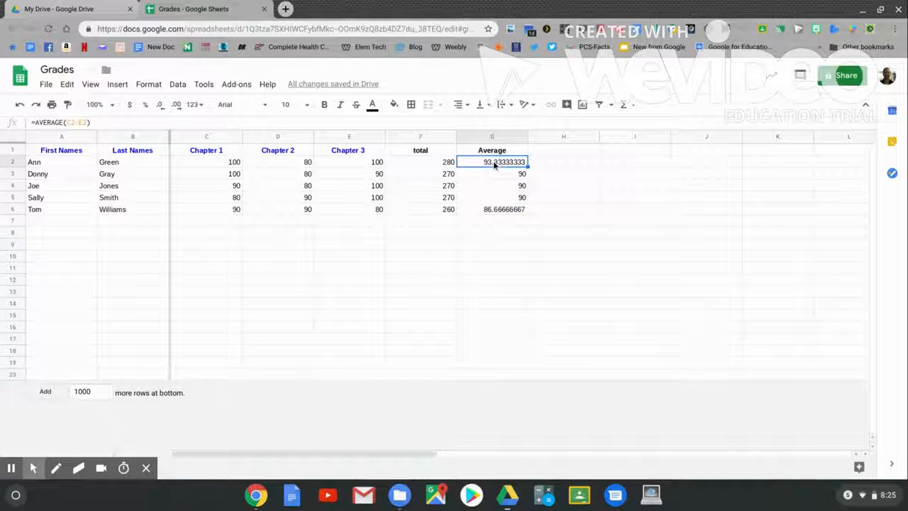
pyautogui.moveTo(495, 162); pyautogui.dragTo(499, 210)
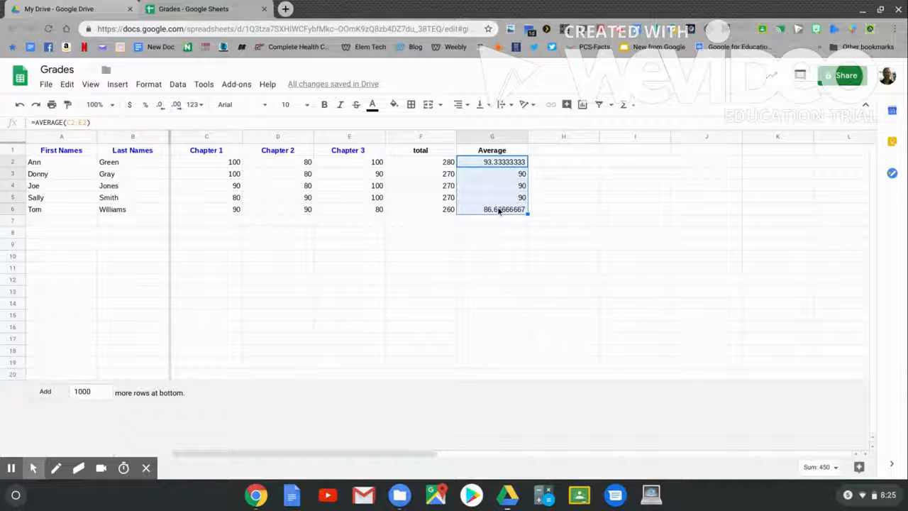
pyautogui.click(162, 107)
pyautogui.click(162, 106)
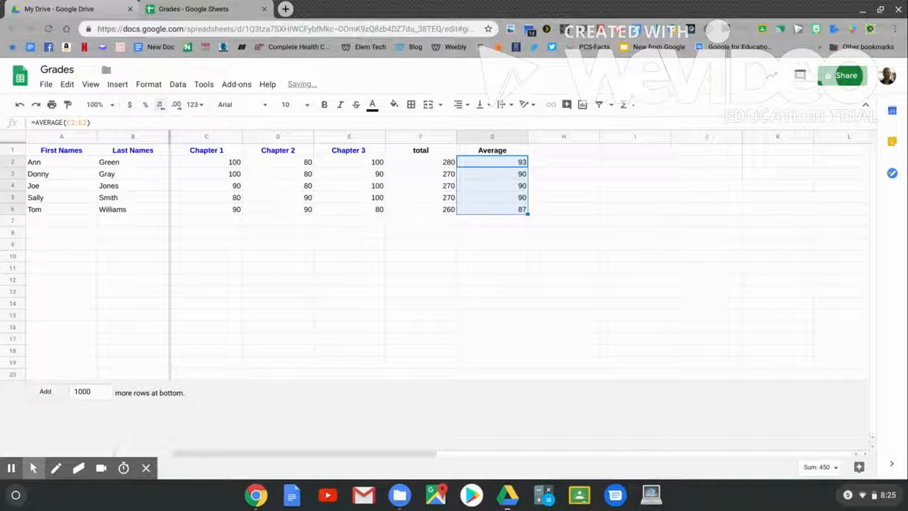
pyautogui.click(499, 222)
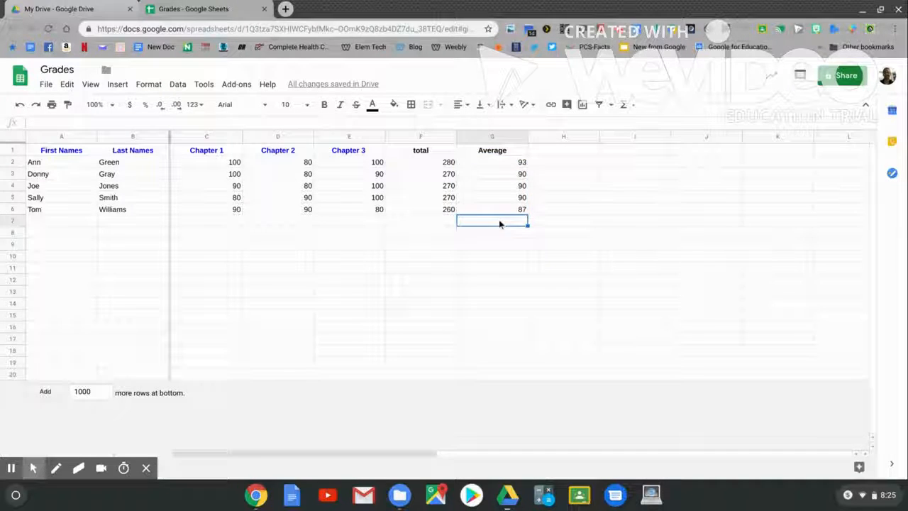